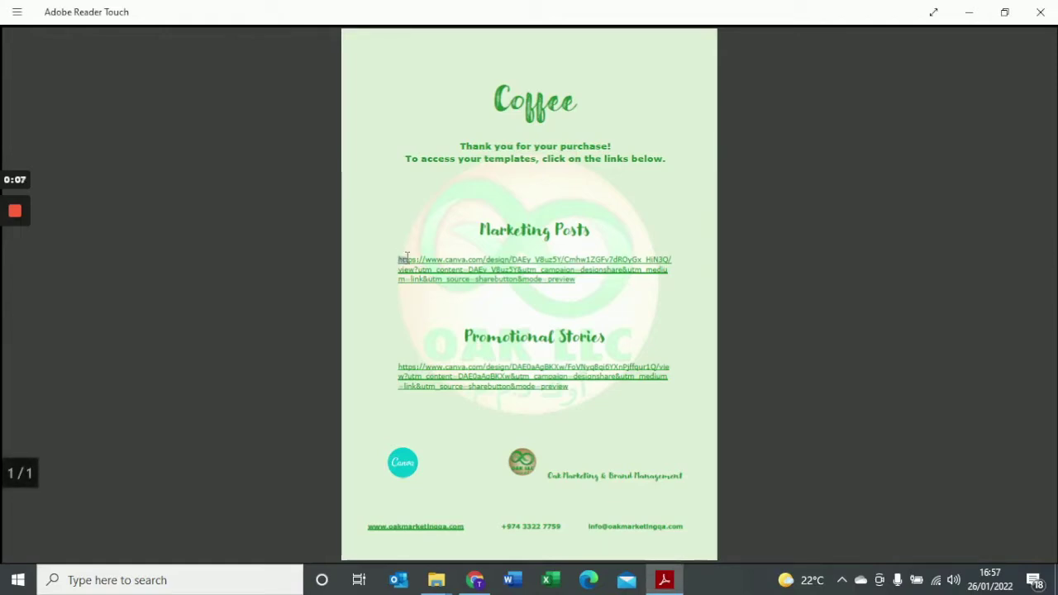
- Highlight the Marketing Posts Canva URL in the Coffee templates PDF
mouse_move(398, 259)
mouse_down()
mouse_move(592, 280)
mouse_move(597, 295)
mouse_up()
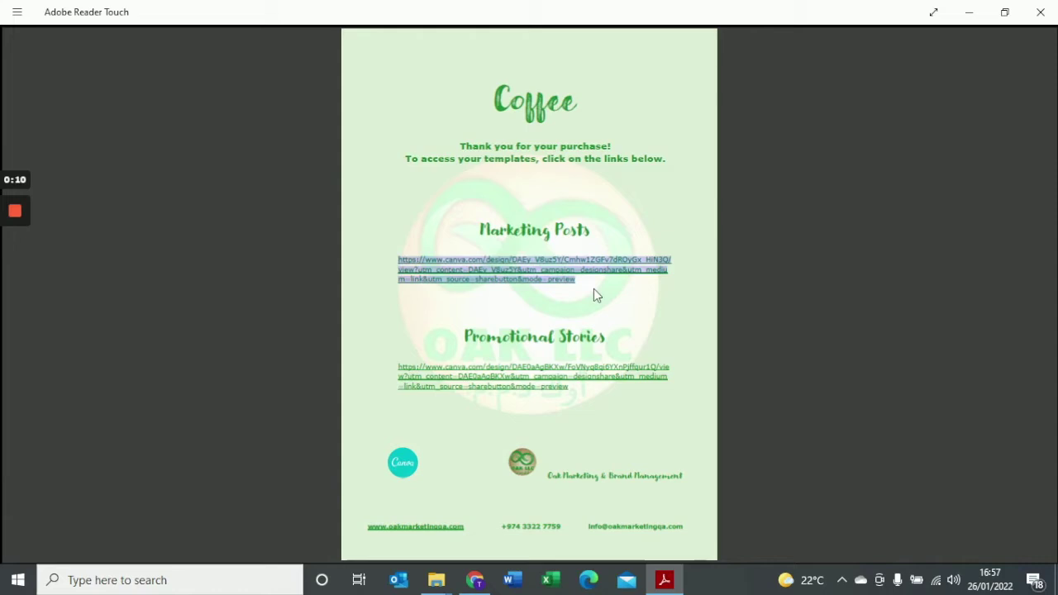
- Paste the Marketing Posts link into Chrome to load the 100 Coffee Posts template
click(475, 579)
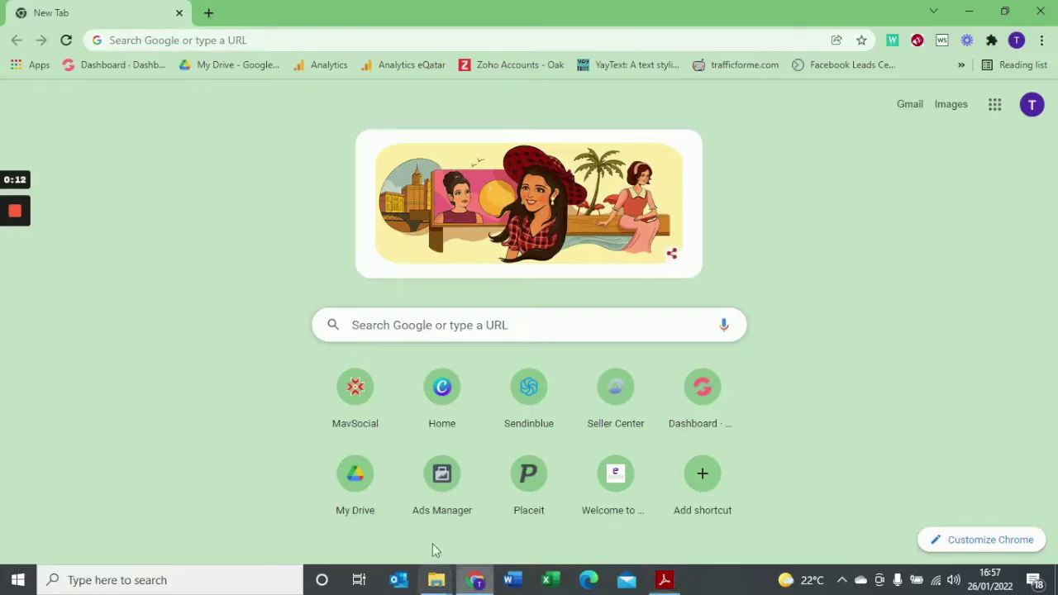
click(224, 41)
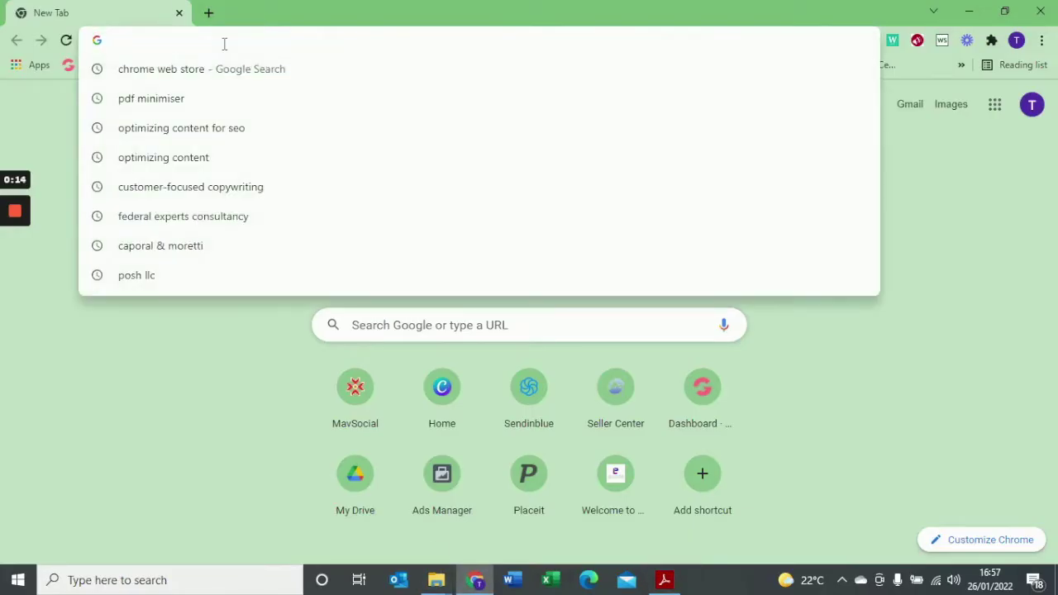
text(https://www.canva.com/design/DAEy_V8uz5Y/Cmhw1ZGFv7dROyGx_HiN3Q/view?utm_content=DAEy_V8uz5Y&utm_campaign=designshare&utm_medium=link&utm_source=sharebutton&mode=preview)
key(Return)
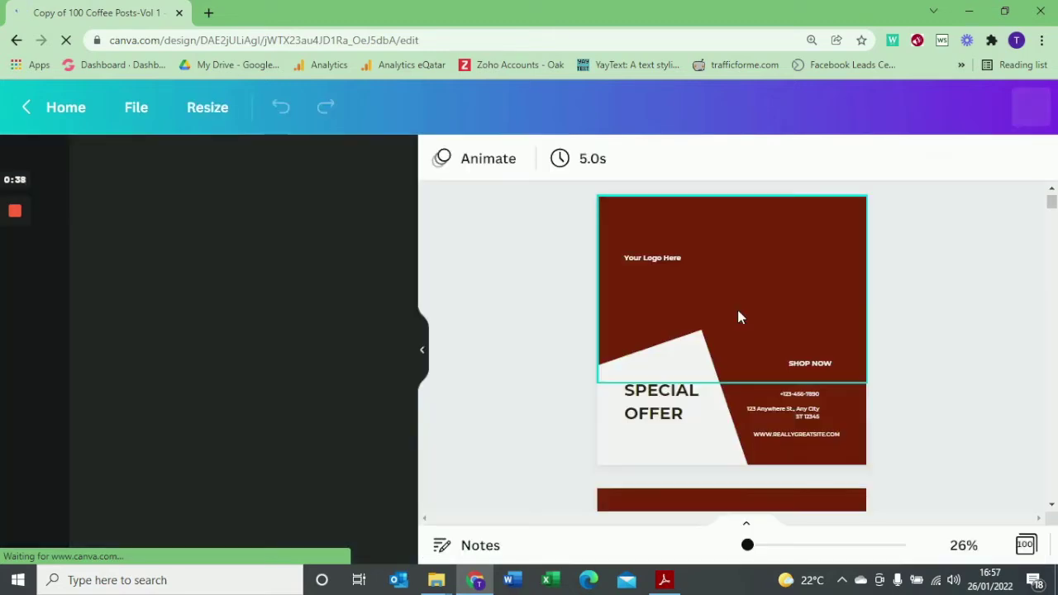
scroll(927, 394, up, 3)
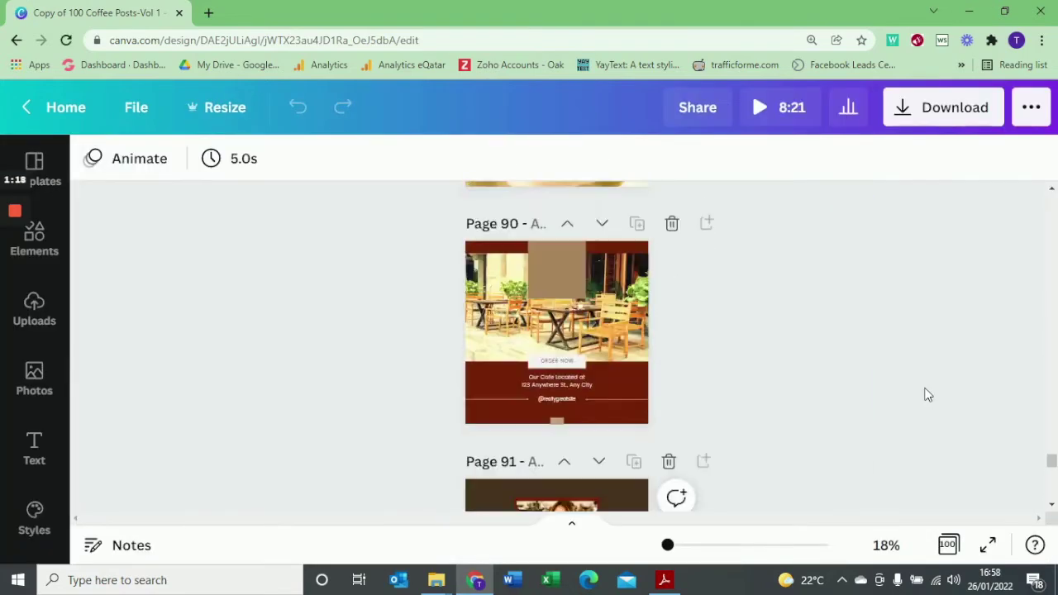
scroll(927, 394, up, 6)
scroll(927, 394, up, 5)
scroll(927, 394, up, 4)
scroll(927, 394, up, 2)
scroll(927, 394, up, 4)
scroll(927, 394, up, 7)
scroll(927, 394, up, 2)
scroll(927, 394, up, 4)
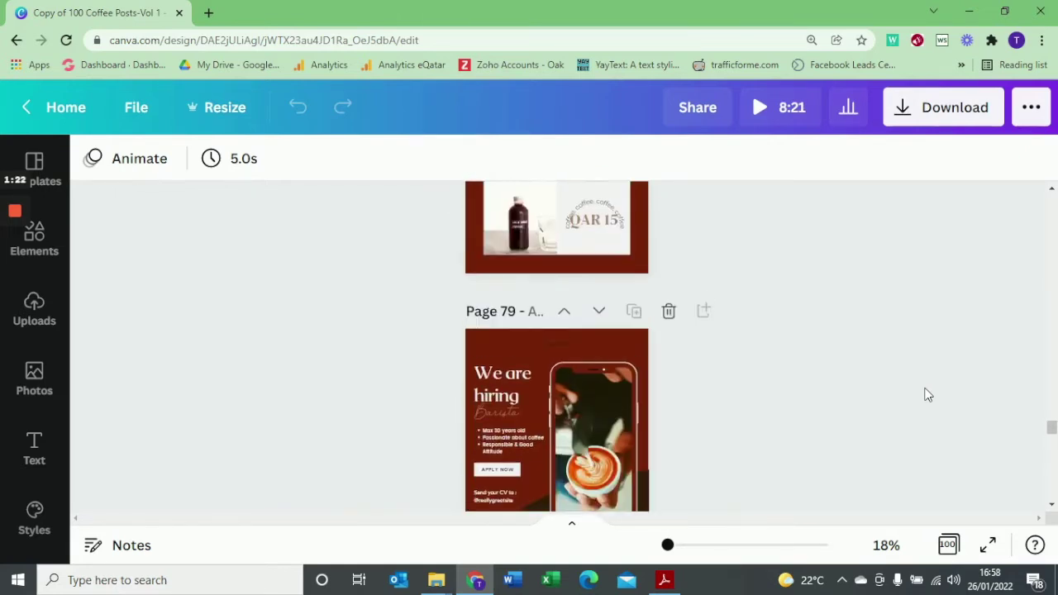
scroll(927, 395, up, 5)
scroll(927, 395, up, 4)
scroll(927, 394, up, 6)
scroll(927, 394, up, 4)
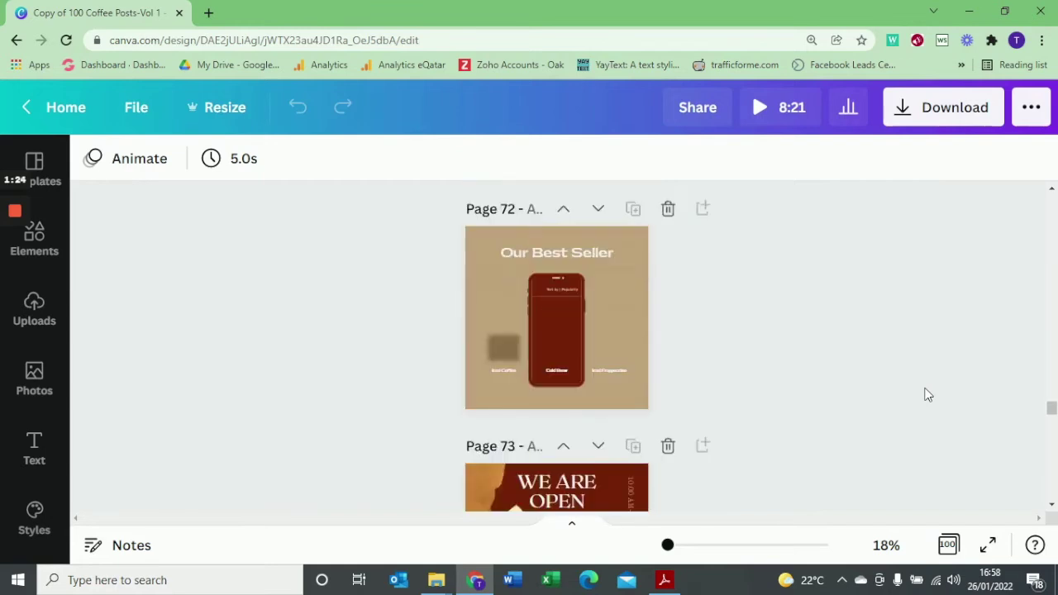
scroll(927, 394, up, 4)
scroll(927, 394, up, 6)
scroll(927, 394, up, 3)
scroll(1018, 232, up, 3)
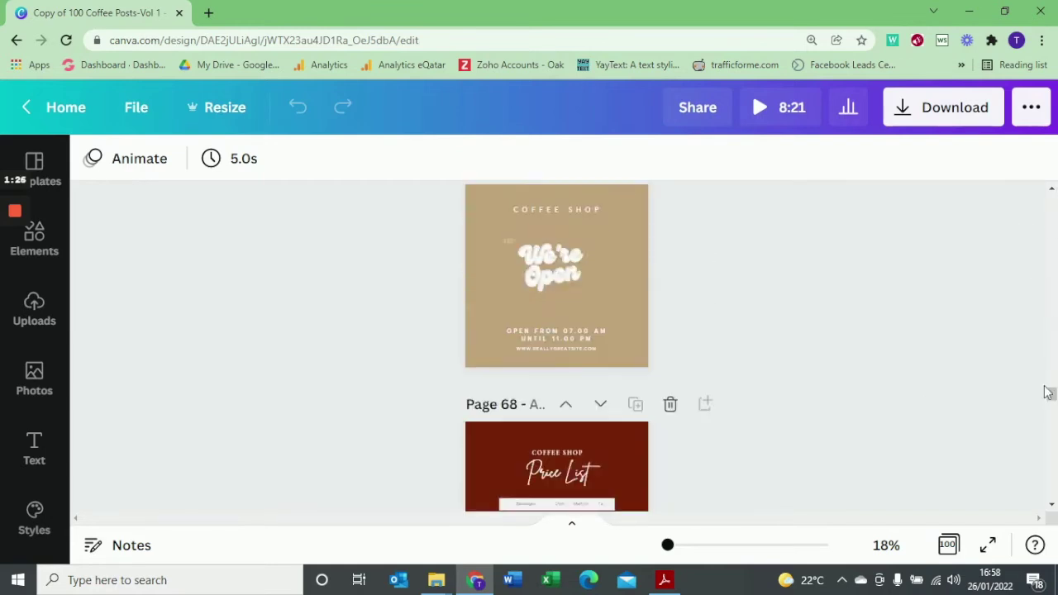
scroll(1024, 190, up, 15)
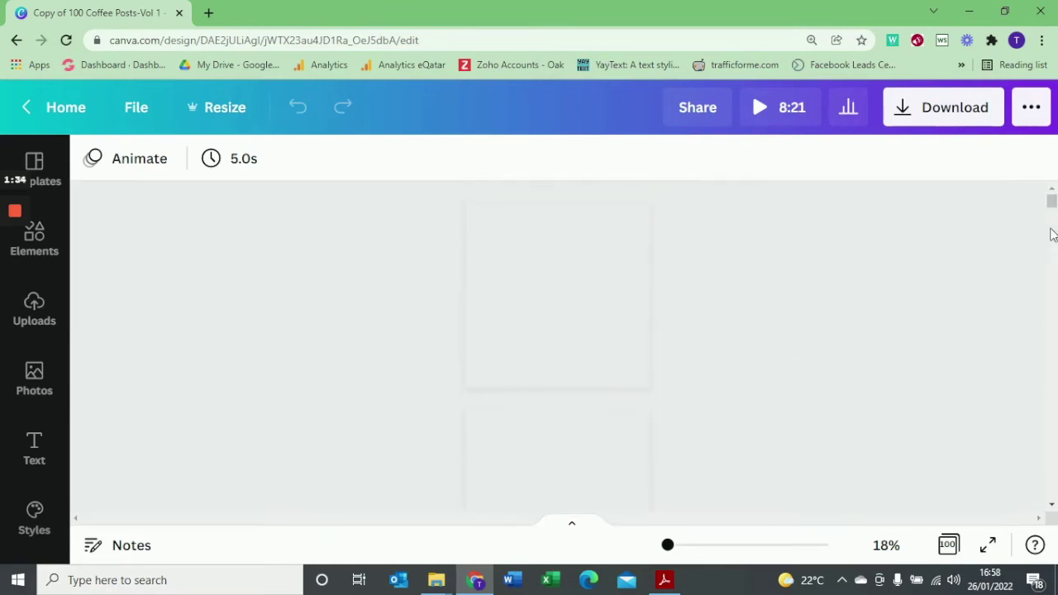
scroll(890, 276, down, 3)
scroll(890, 276, down, 3)
scroll(556, 347, up, 5)
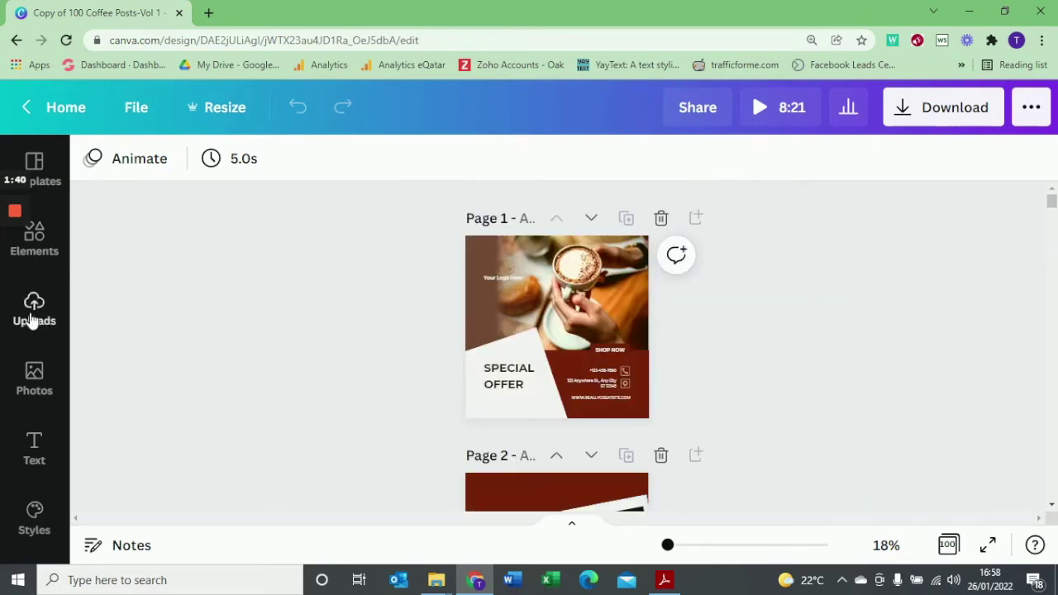
- Try the Lemon Meringue, Sylvan Lace and Thrift Shop palettes, applying to all pages
click(35, 516)
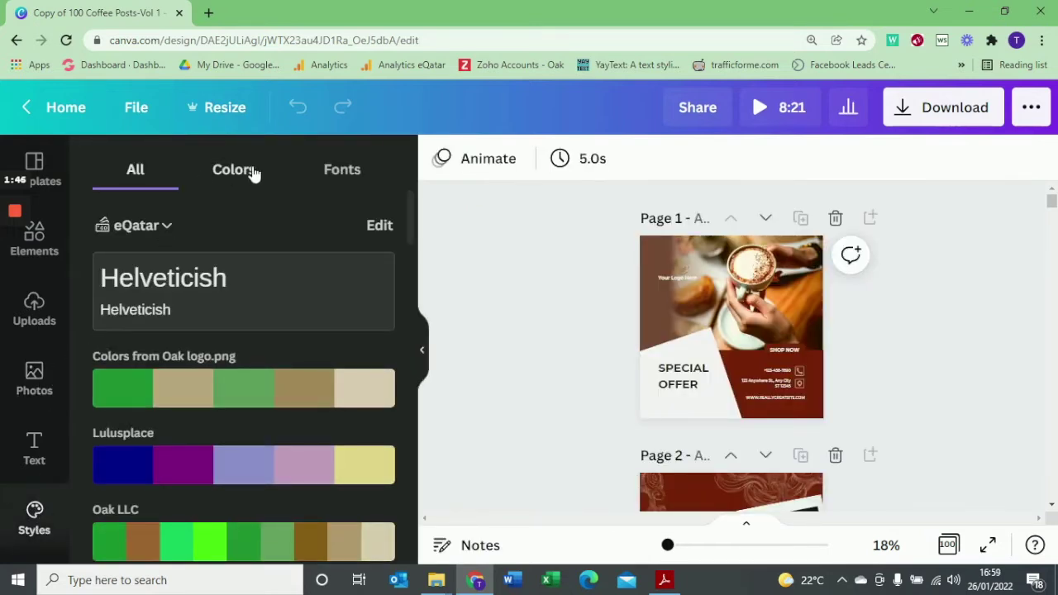
click(253, 172)
scroll(219, 488, down, 4)
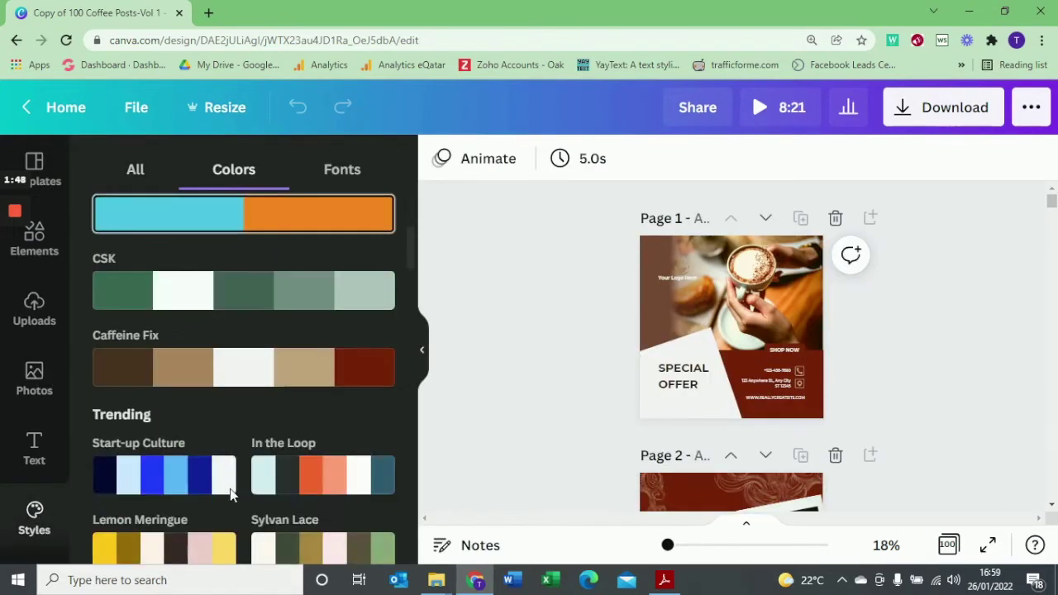
scroll(212, 477, down, 2)
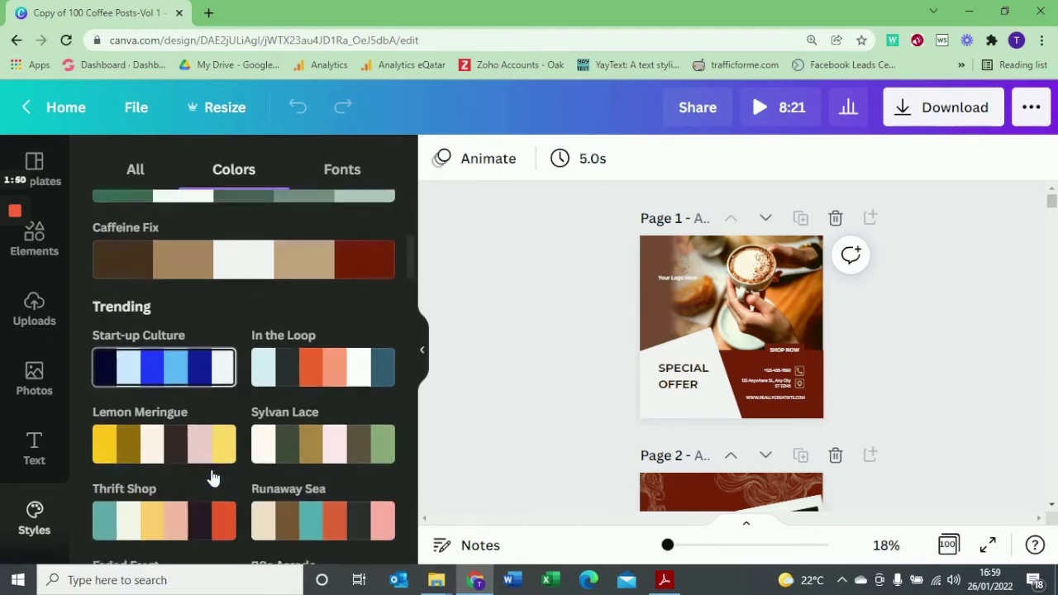
click(165, 414)
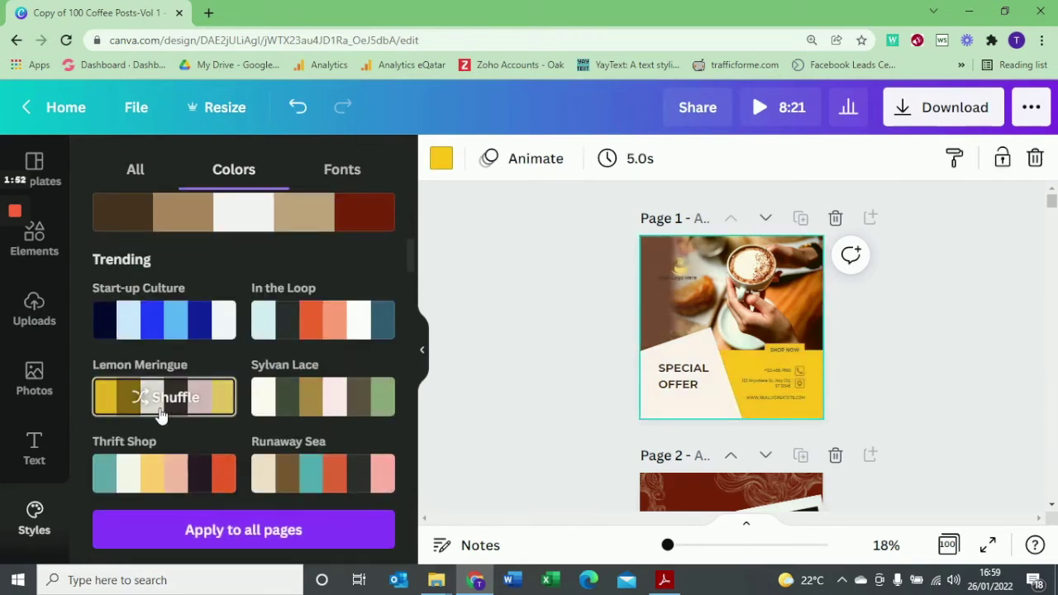
click(321, 415)
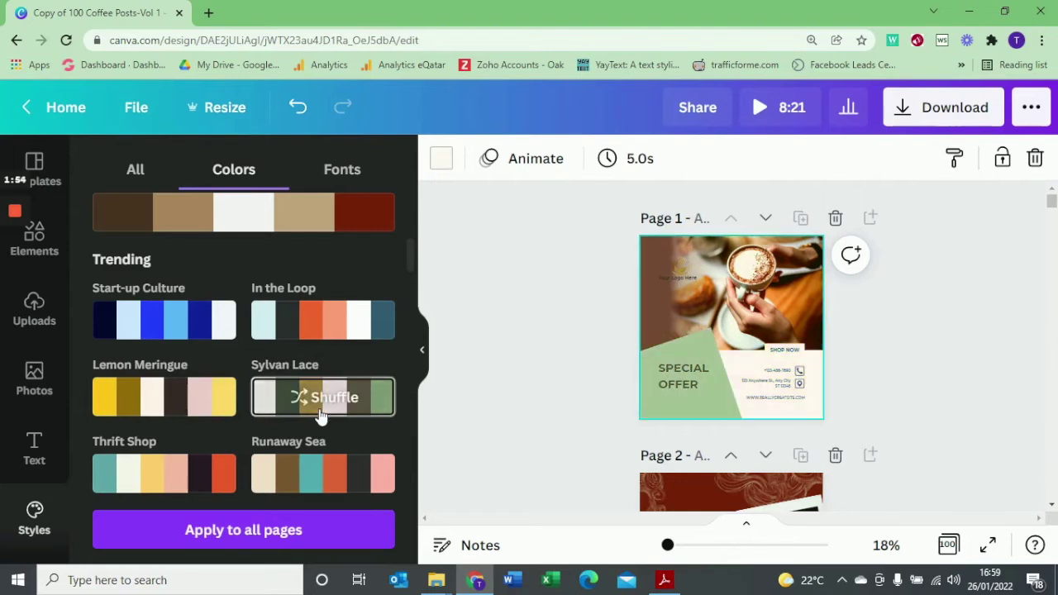
click(180, 485)
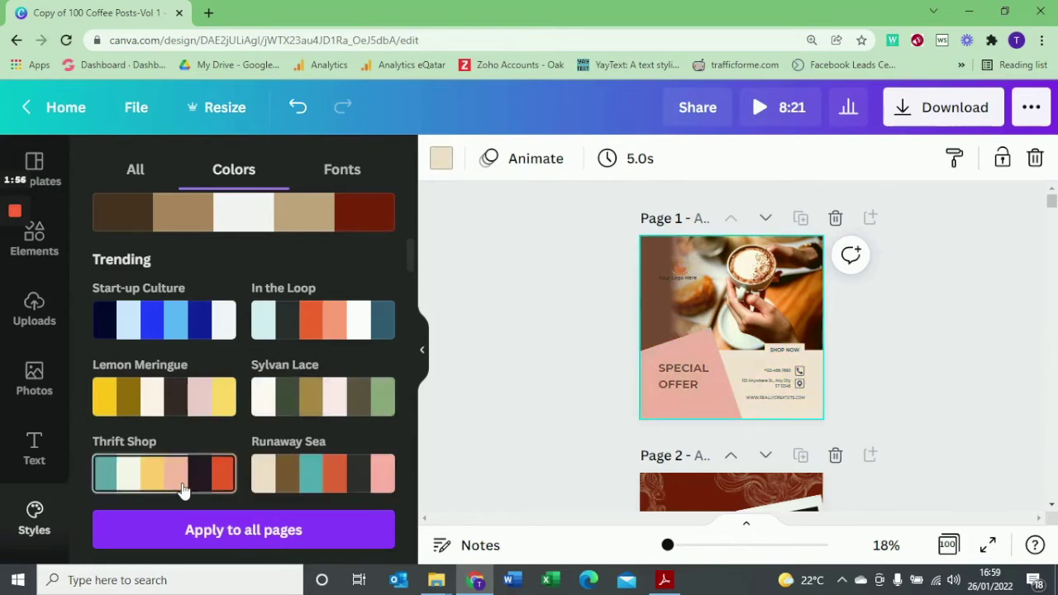
click(225, 541)
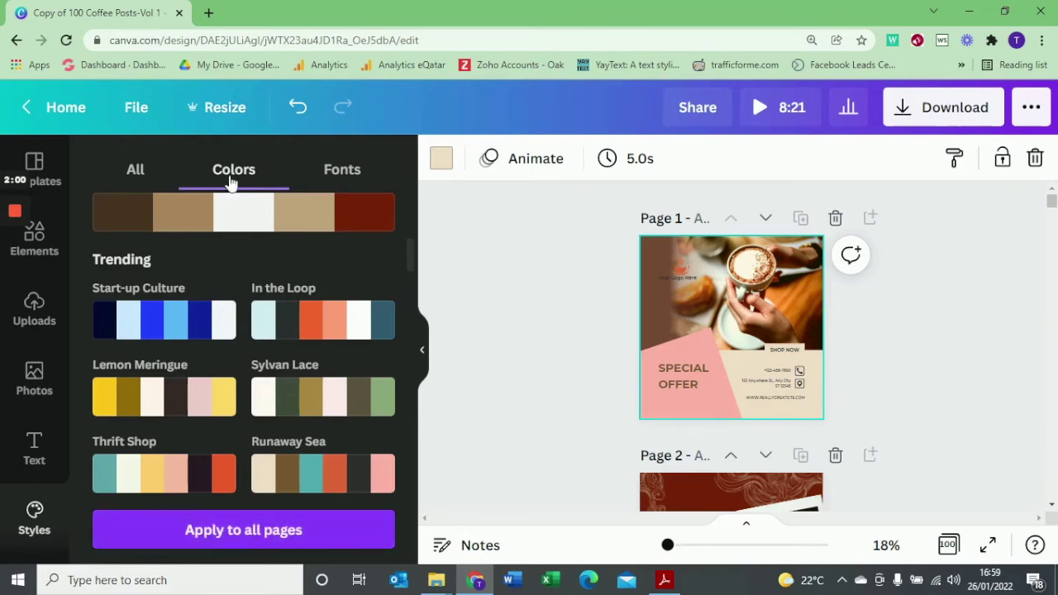
- Undo the recolouring to restore page 1's original dark red colours
click(298, 109)
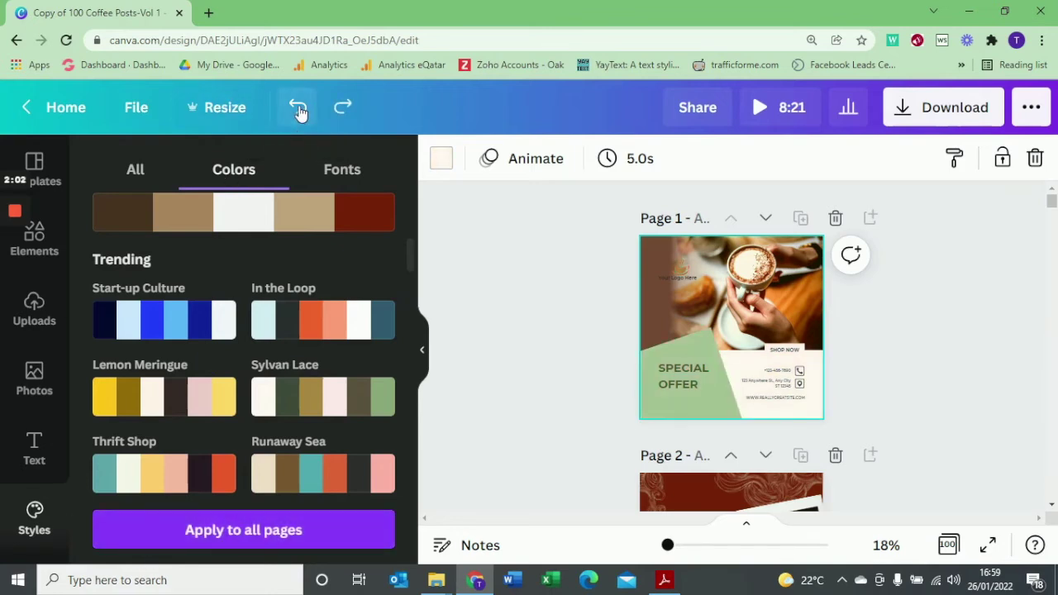
click(297, 109)
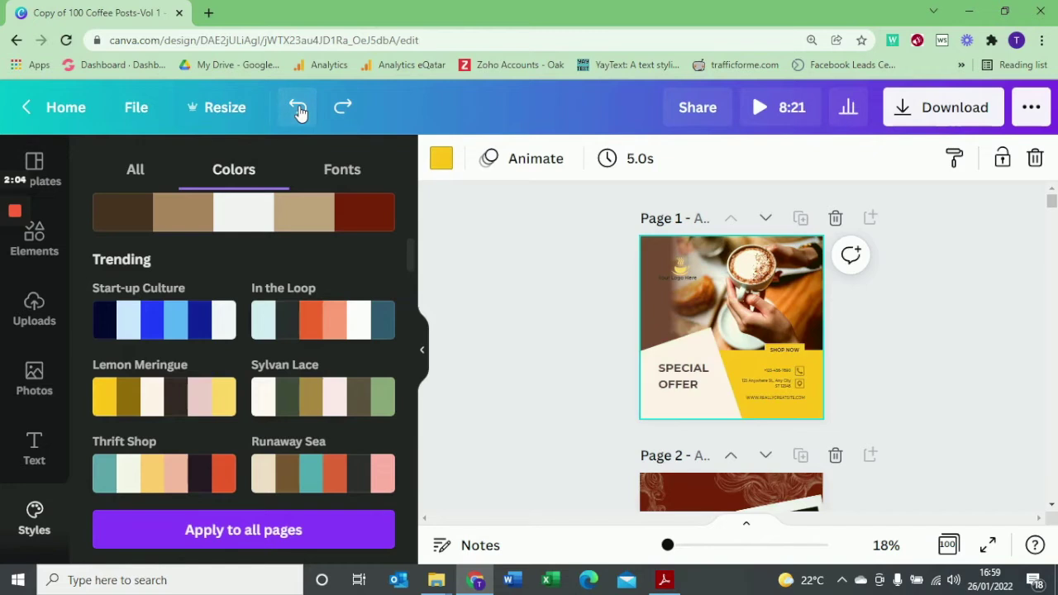
click(342, 171)
- Try the Arsenal and Archivo Black font pairings, then revert to the original SPECIAL OFFER fonts
scroll(208, 429, down, 2)
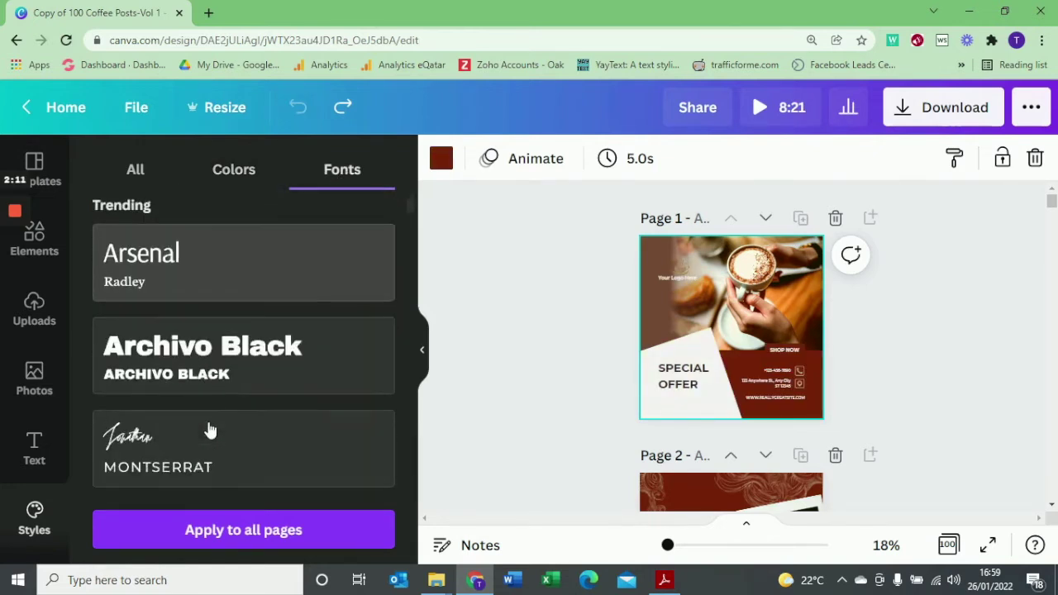
click(682, 377)
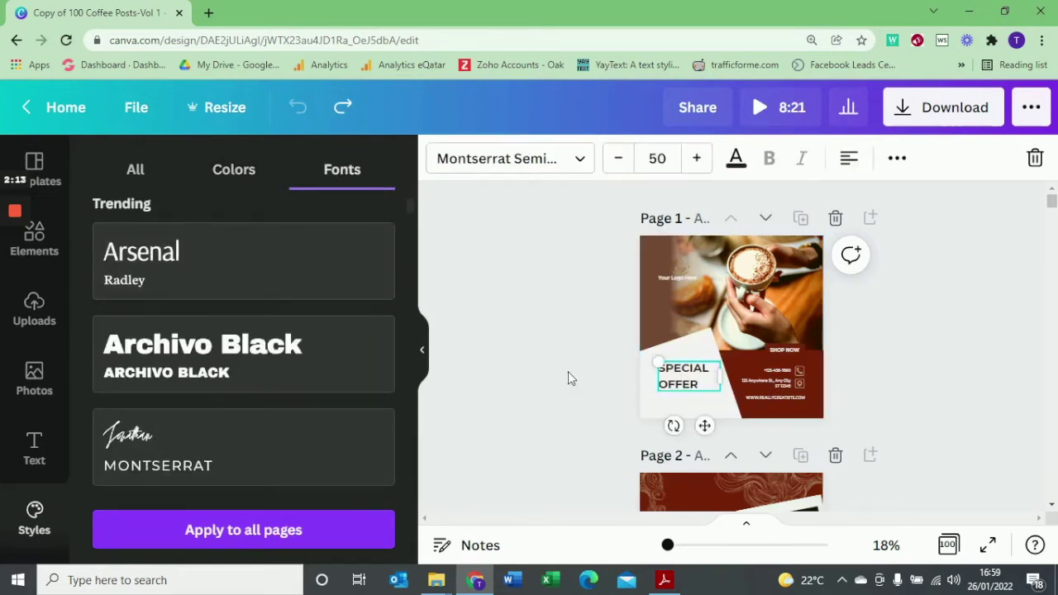
click(142, 281)
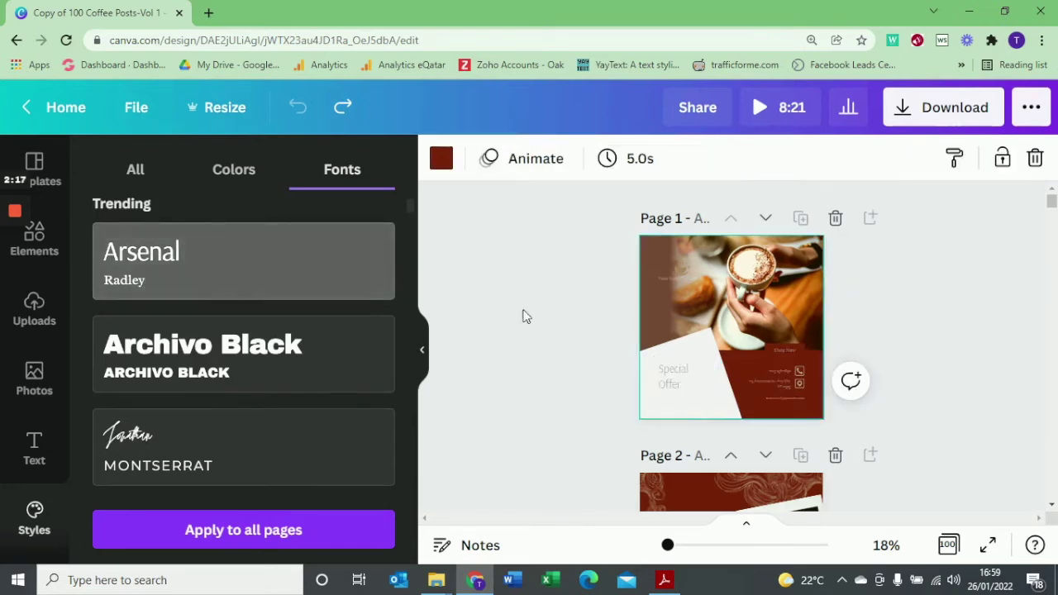
click(206, 354)
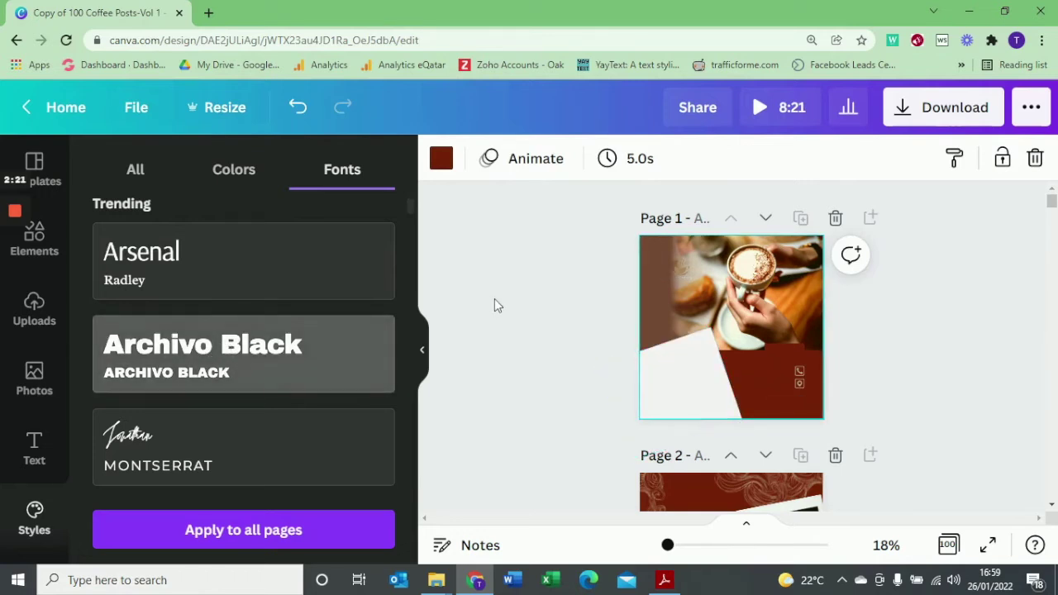
click(303, 115)
click(300, 107)
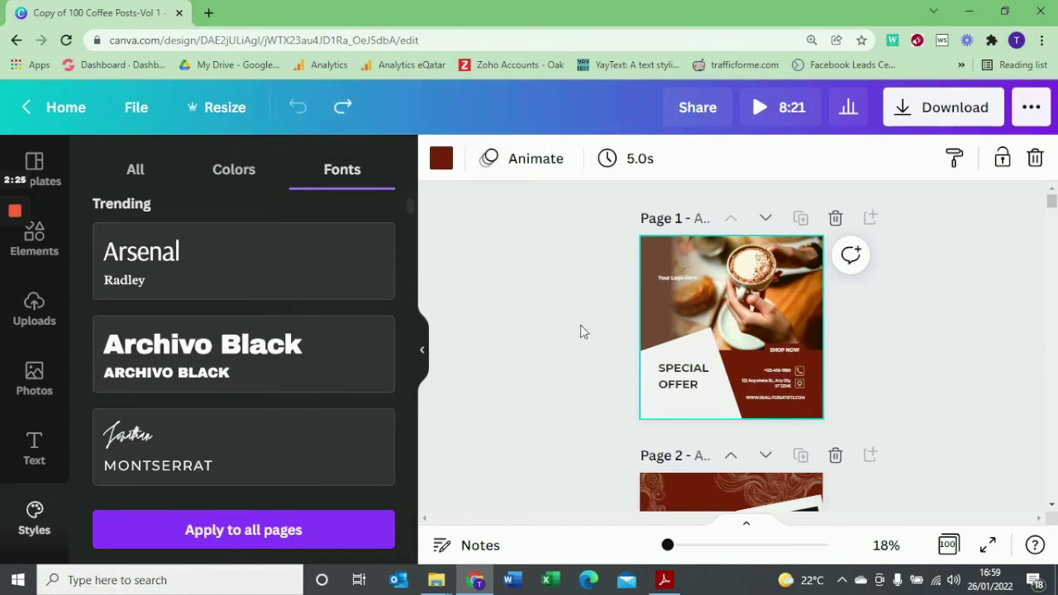
click(692, 385)
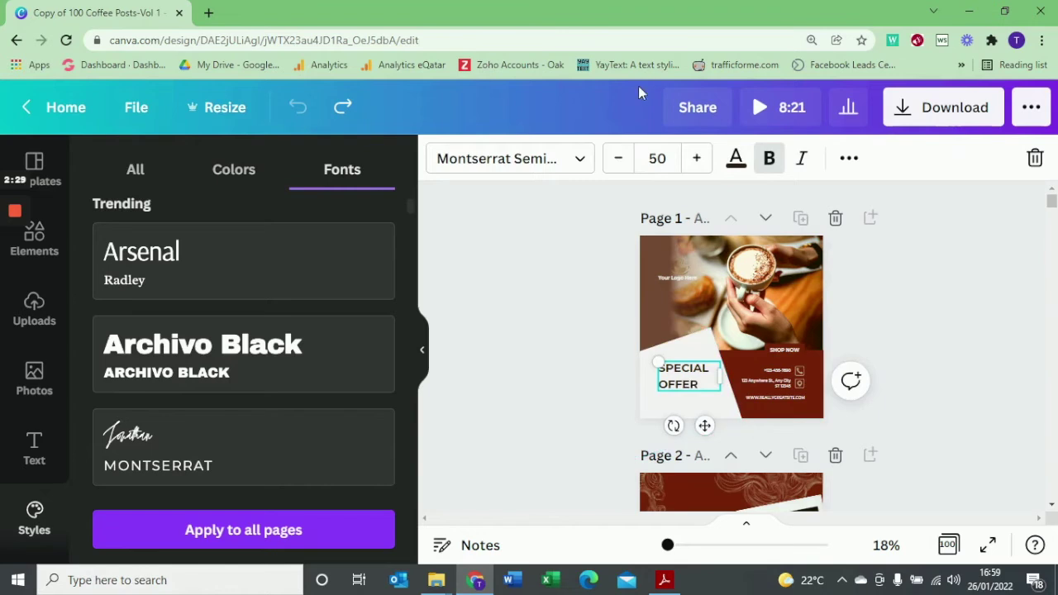
click(735, 159)
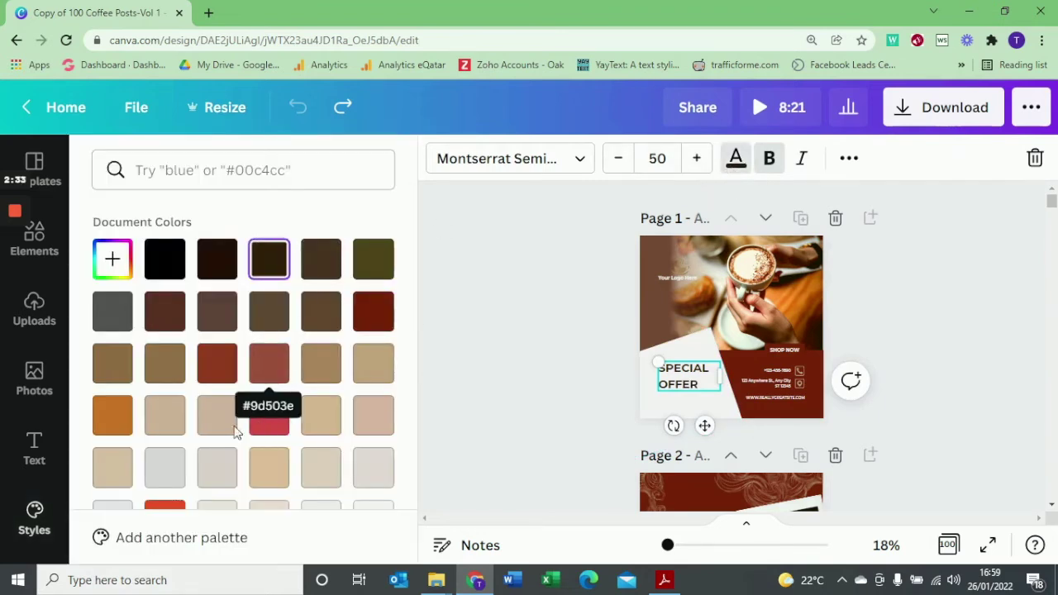
click(114, 415)
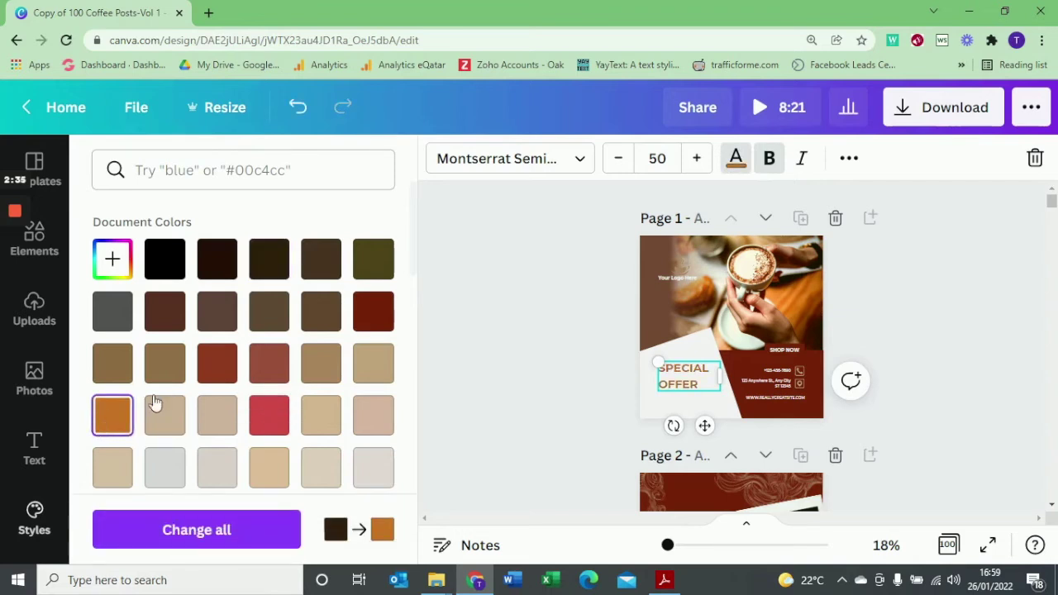
click(296, 107)
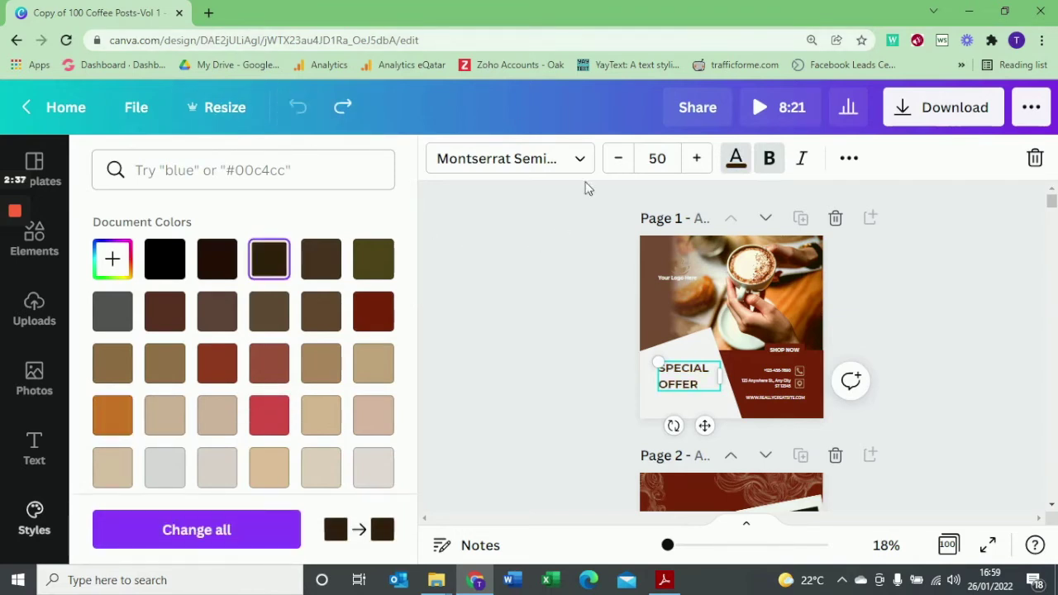
click(618, 158)
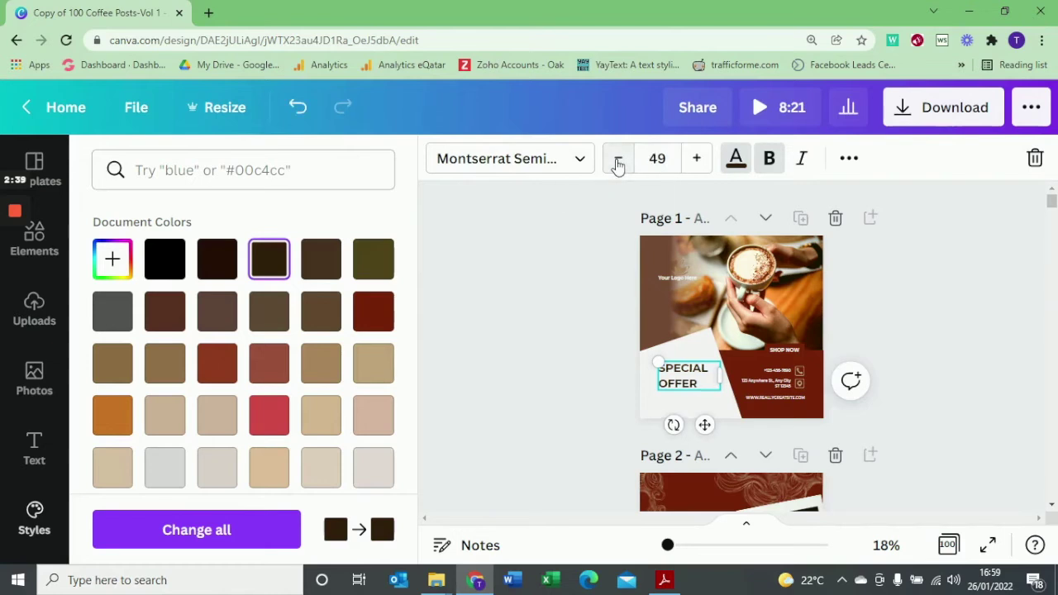
click(696, 157)
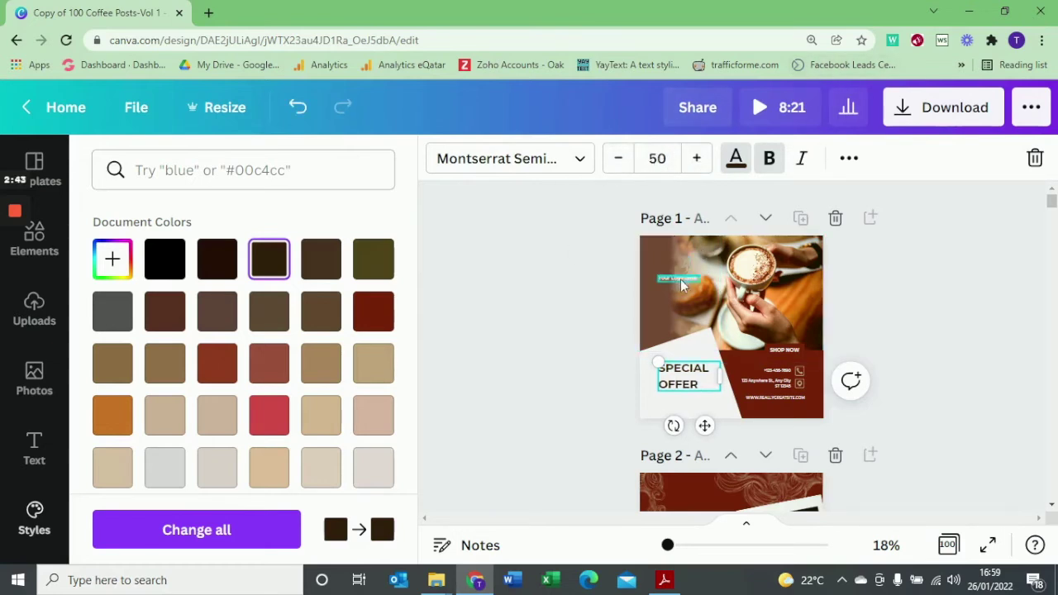
click(783, 275)
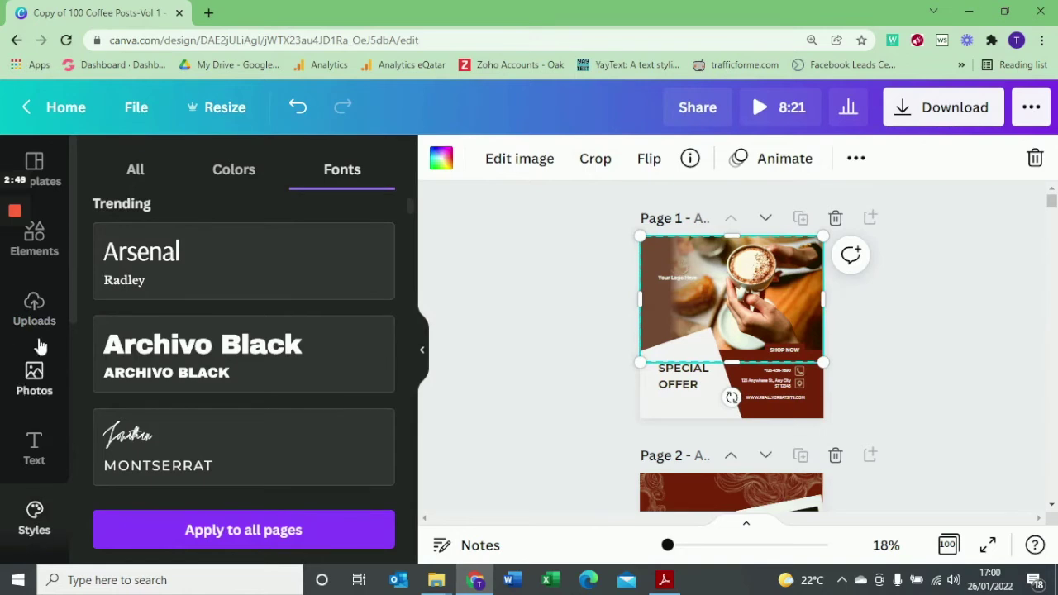
- Try the blue graphic and orange photo in page 1's frame, undoing each to keep the coffee photo
click(34, 307)
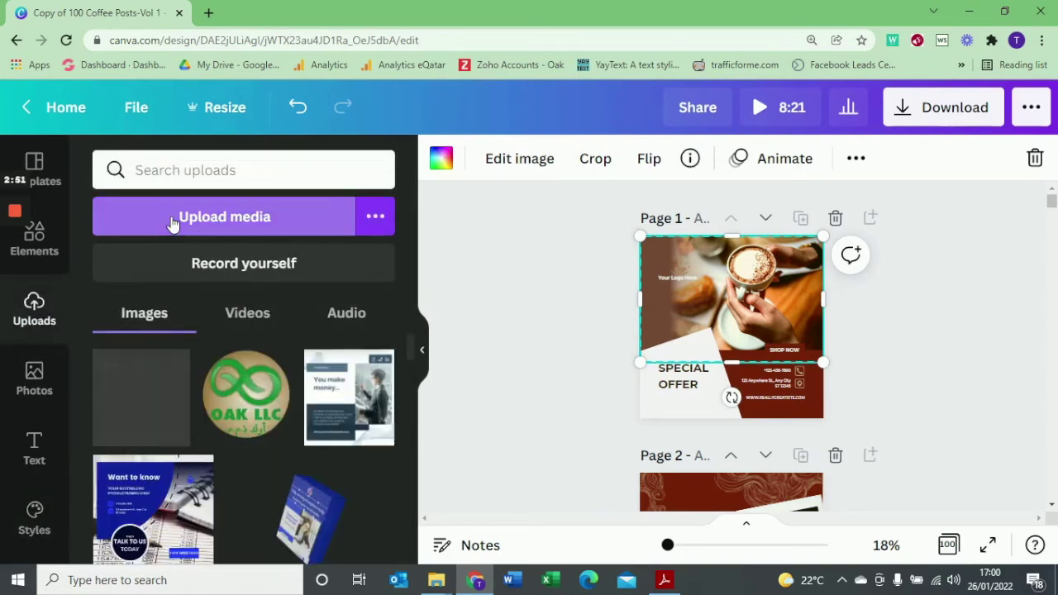
click(172, 218)
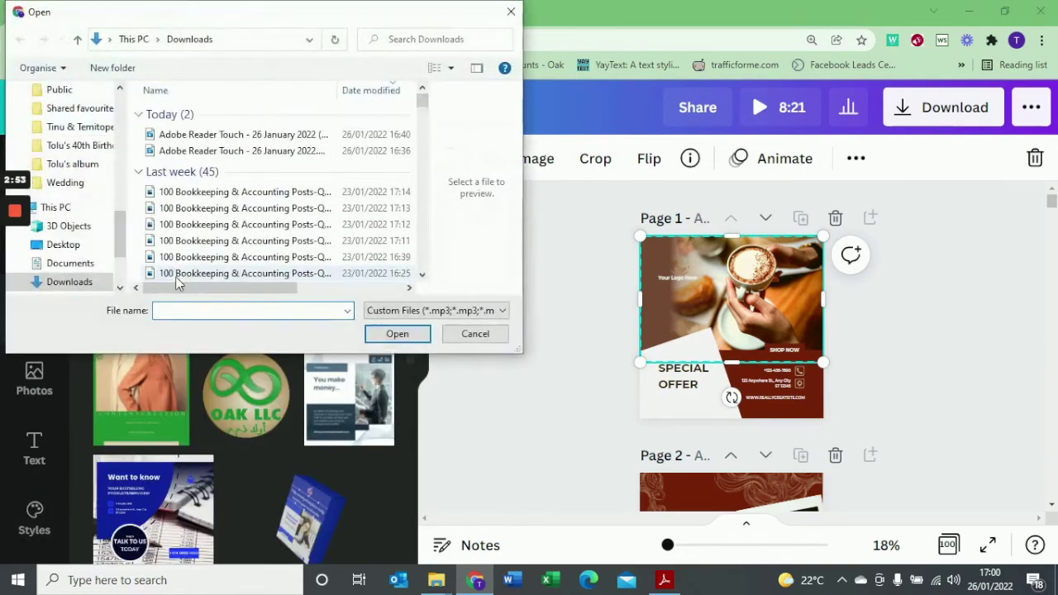
key(Escape)
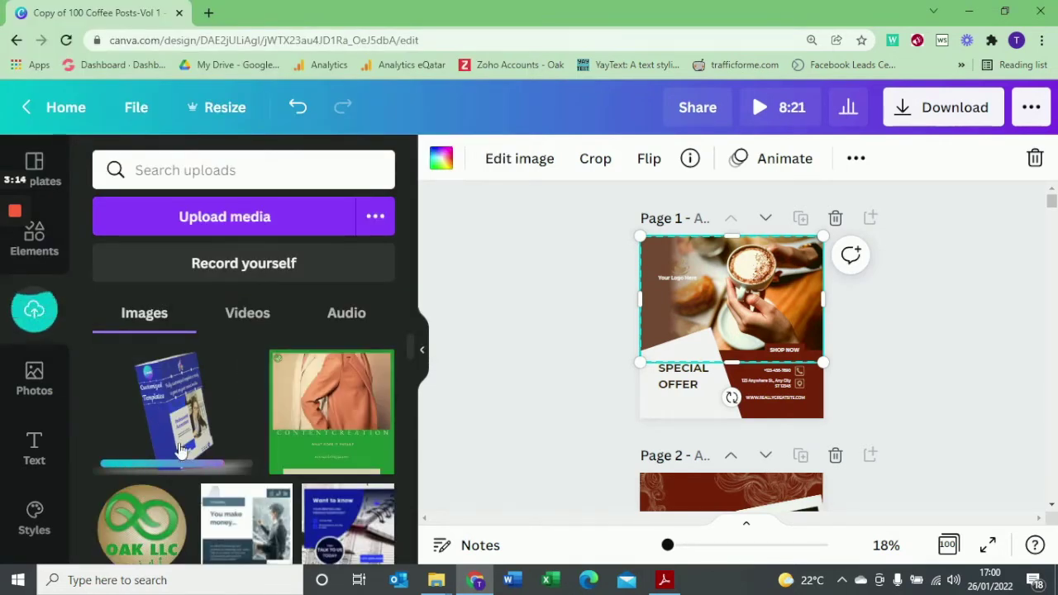
drag(213, 466, 738, 310)
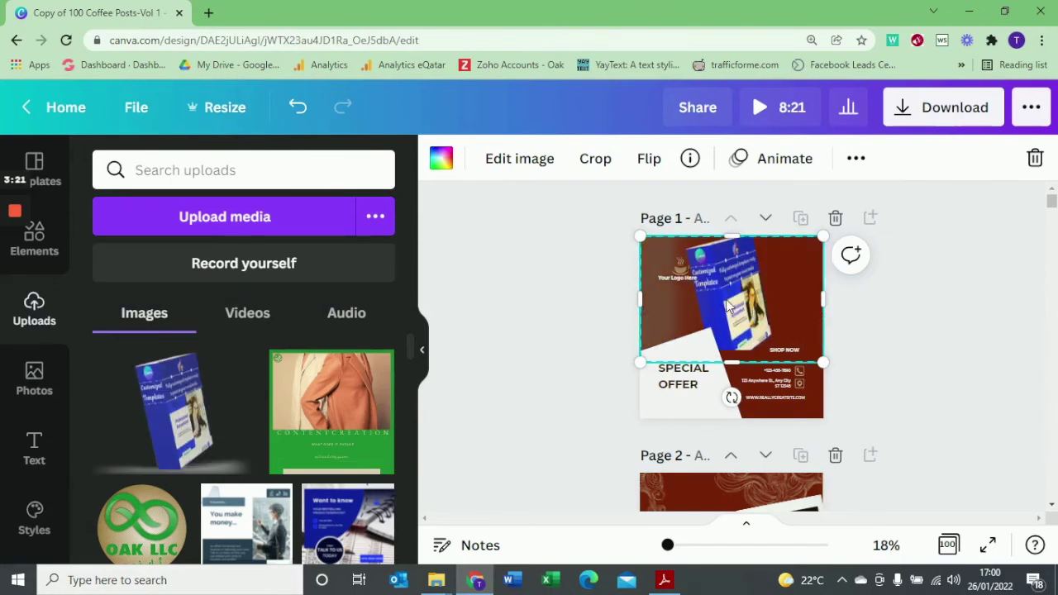
click(299, 109)
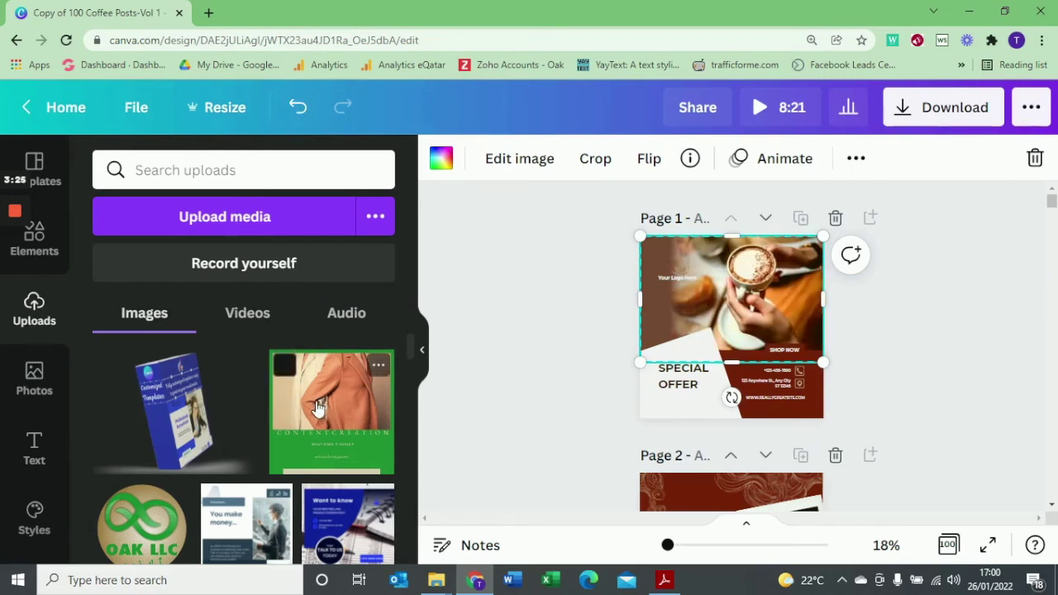
drag(316, 407, 761, 301)
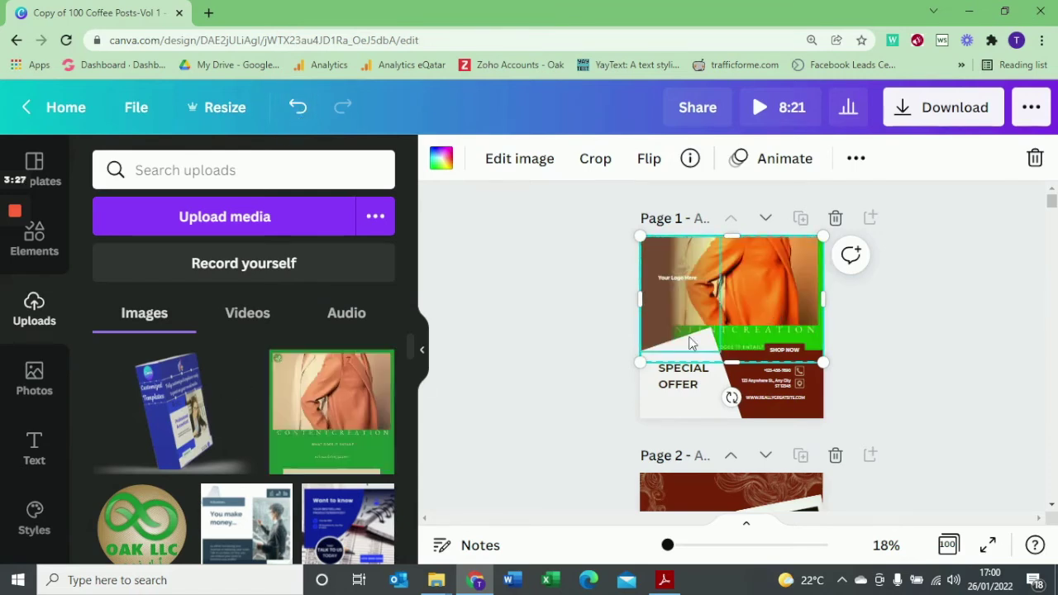
click(287, 111)
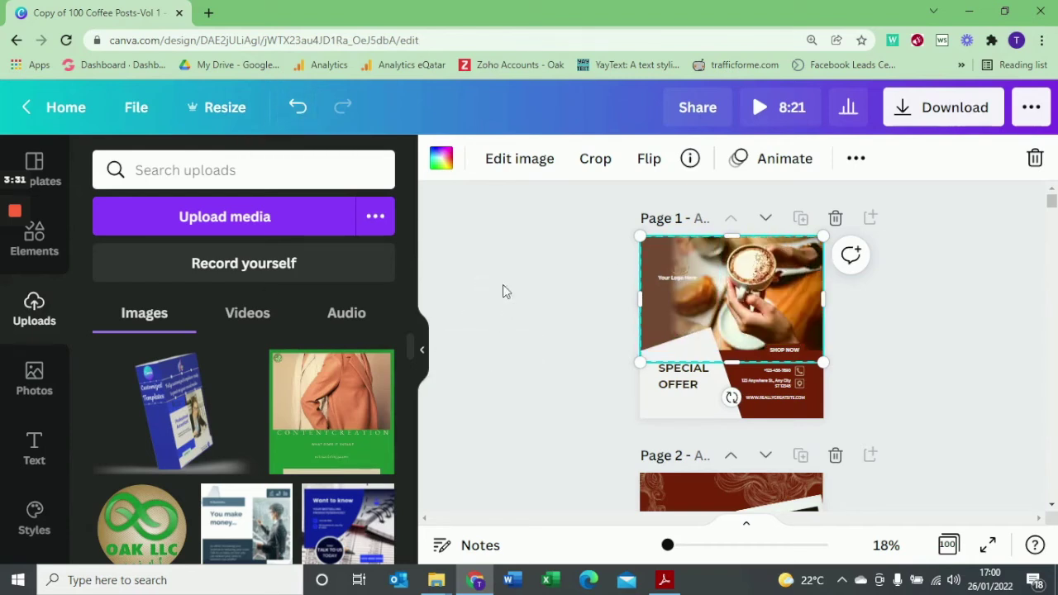
- Bring up the brand Logos library, cancelling the new logo upload
scroll(29, 500, down, 2)
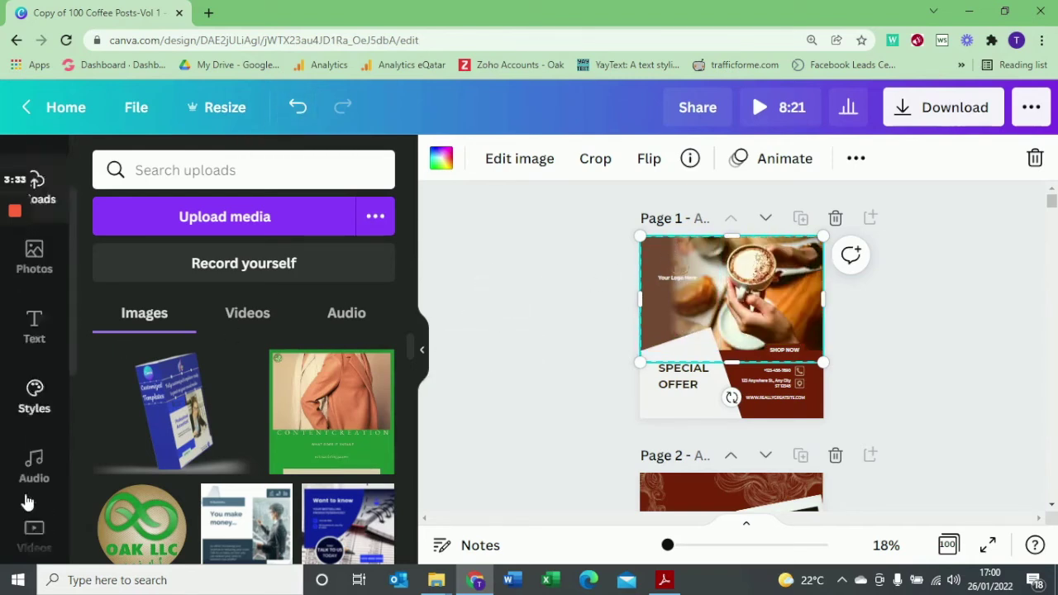
scroll(25, 499, down, 3)
scroll(25, 380, down, 3)
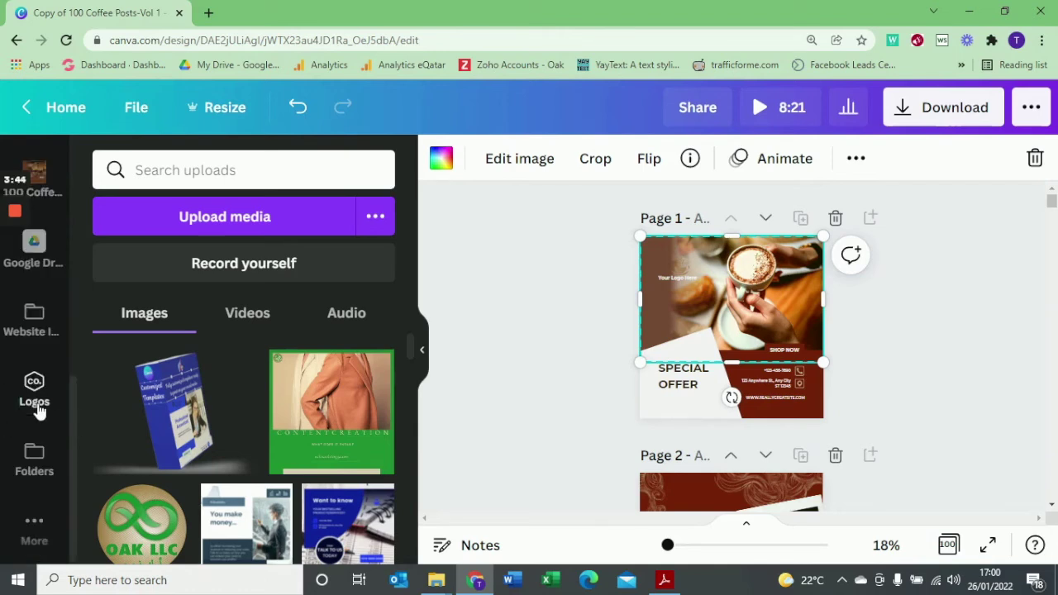
click(35, 399)
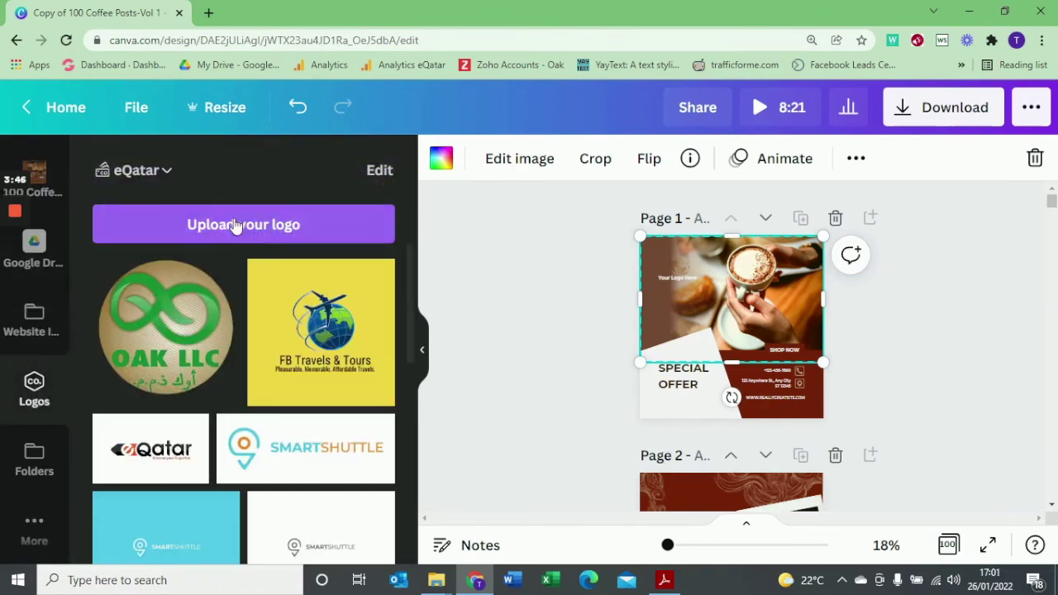
click(236, 228)
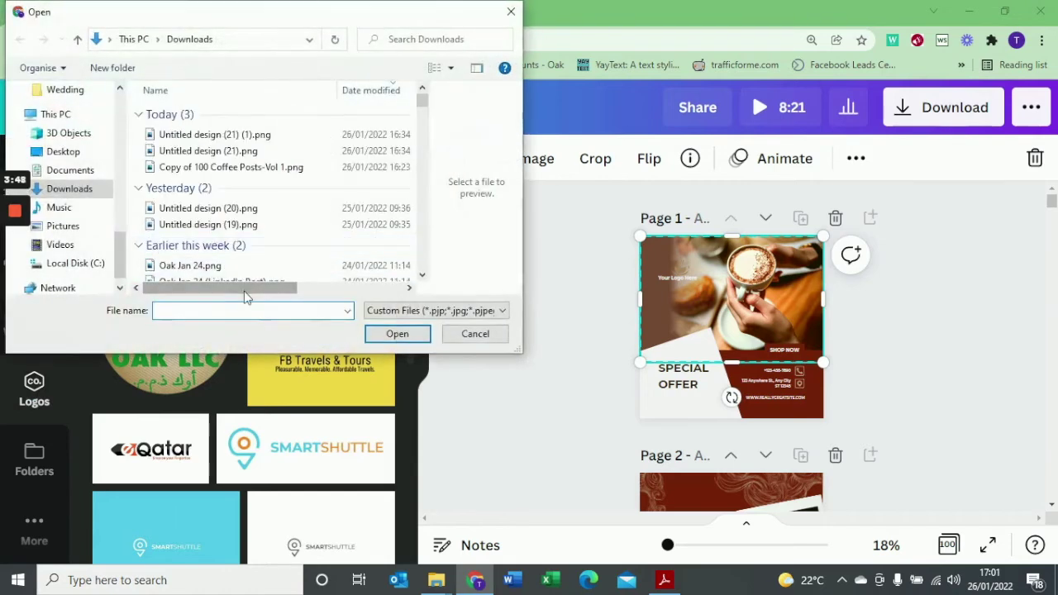
click(475, 334)
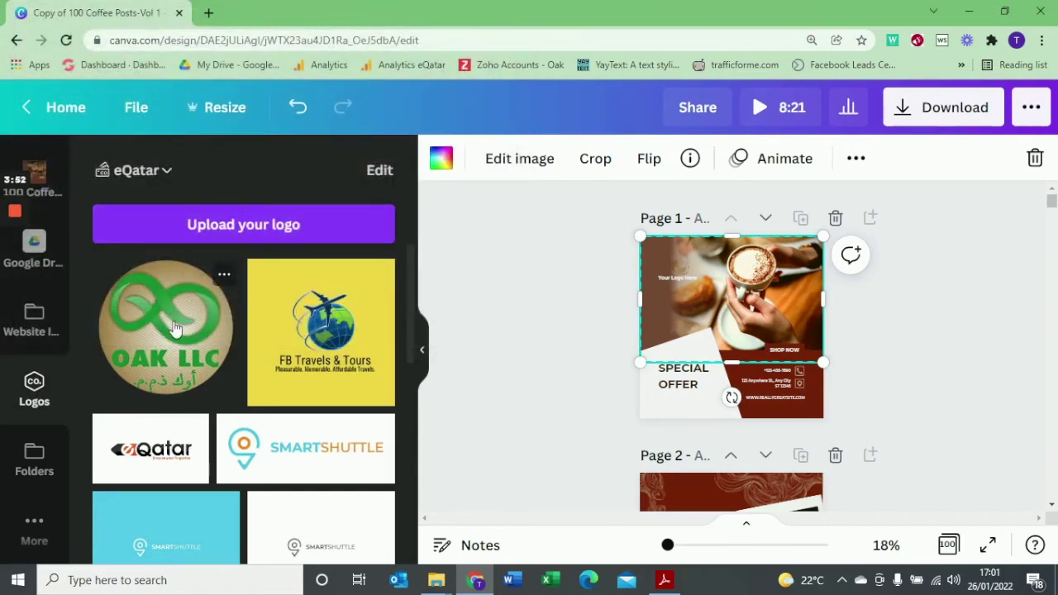
- Add the green OAK LLC logo to page 1, shrunk into the top-left corner
mouse_move(174, 328)
mouse_down()
mouse_move(628, 267)
mouse_move(176, 323)
mouse_up()
click(176, 323)
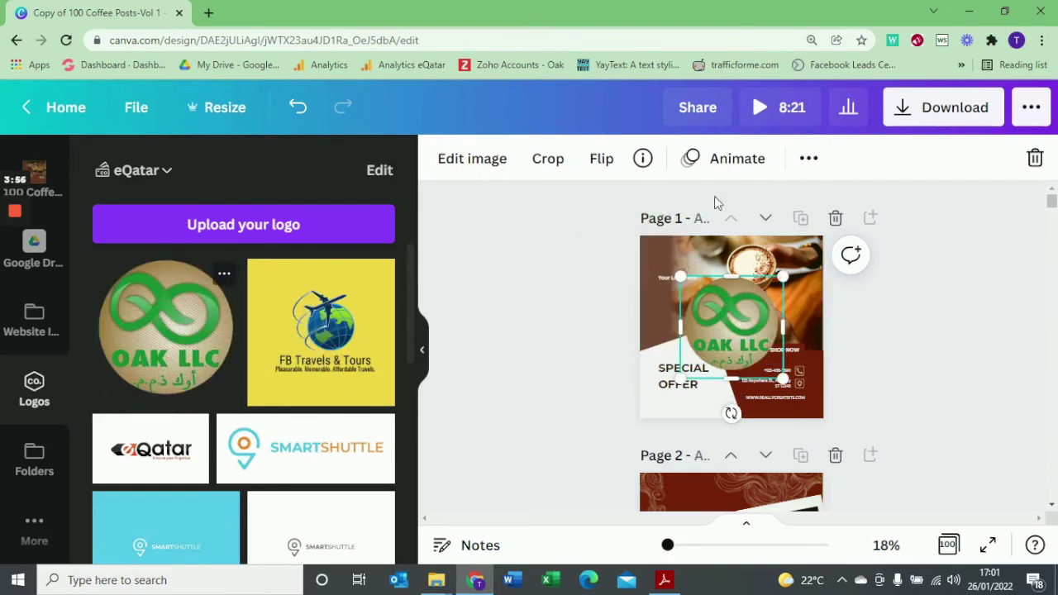
drag(689, 383, 759, 305)
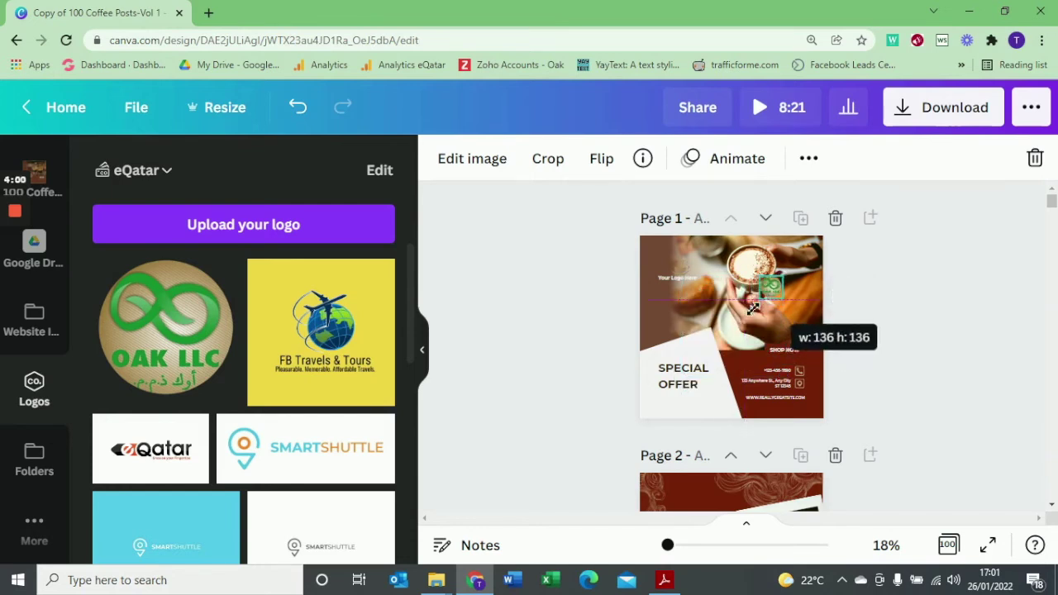
drag(759, 305, 760, 300)
mouse_move(786, 333)
mouse_down()
mouse_move(672, 298)
mouse_move(692, 417)
mouse_up()
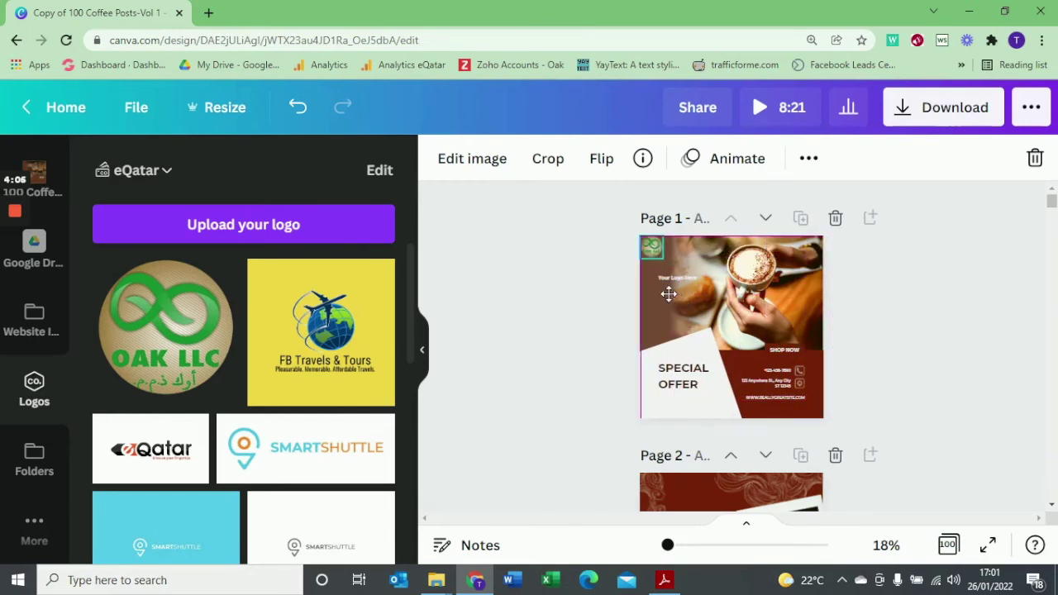
drag(692, 417, 656, 281)
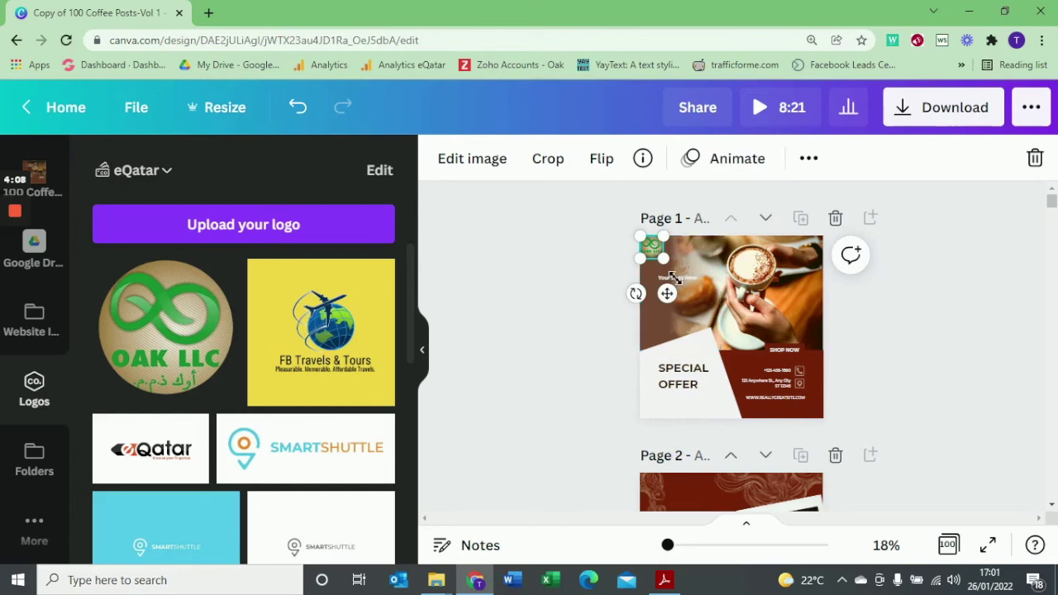
- Delete the Your Logo Here placeholder, then undo the logo changes and hide the side panel
click(692, 284)
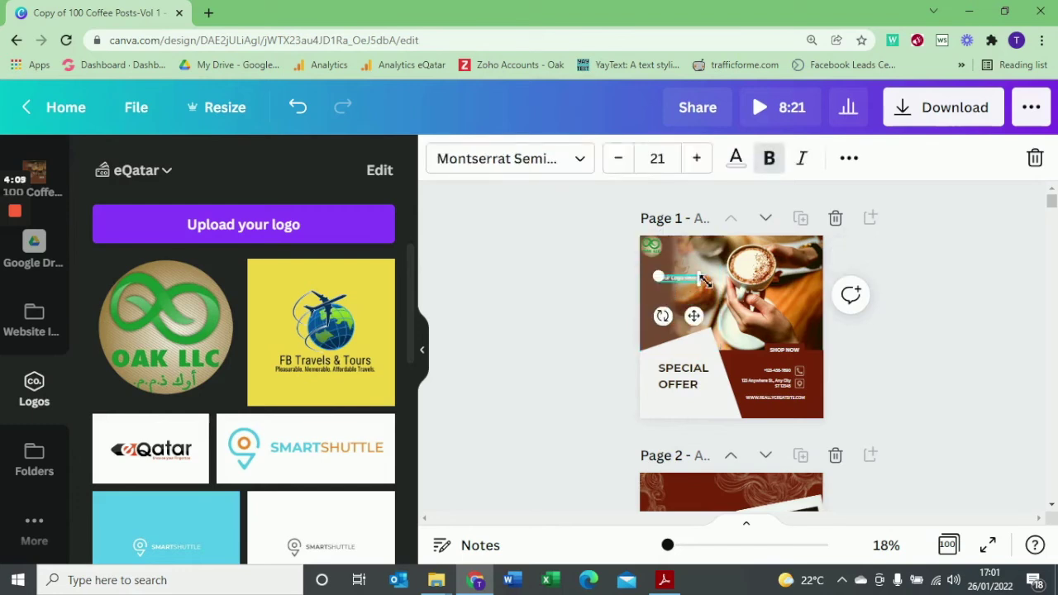
click(1035, 160)
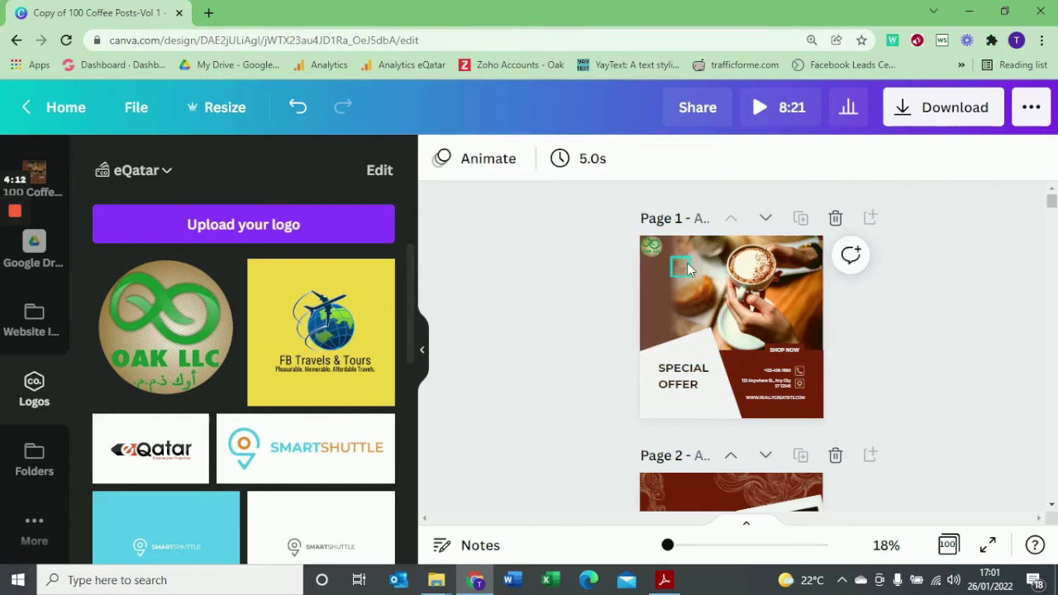
click(686, 263)
click(1033, 157)
click(421, 350)
key(ctrl+z)
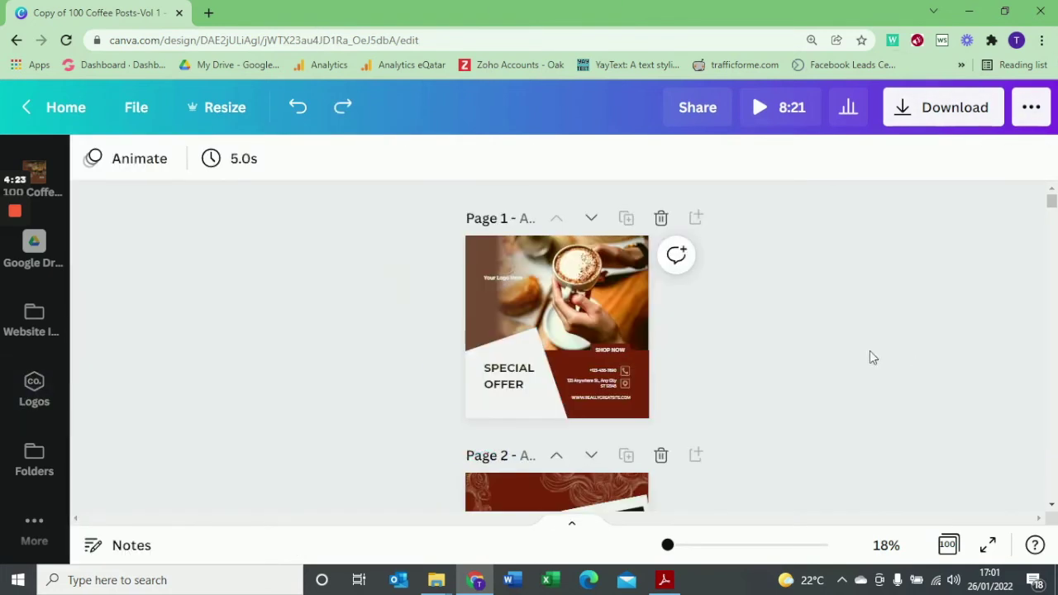
- Download only Page 1 as a PNG file and view the downloaded image
click(972, 113)
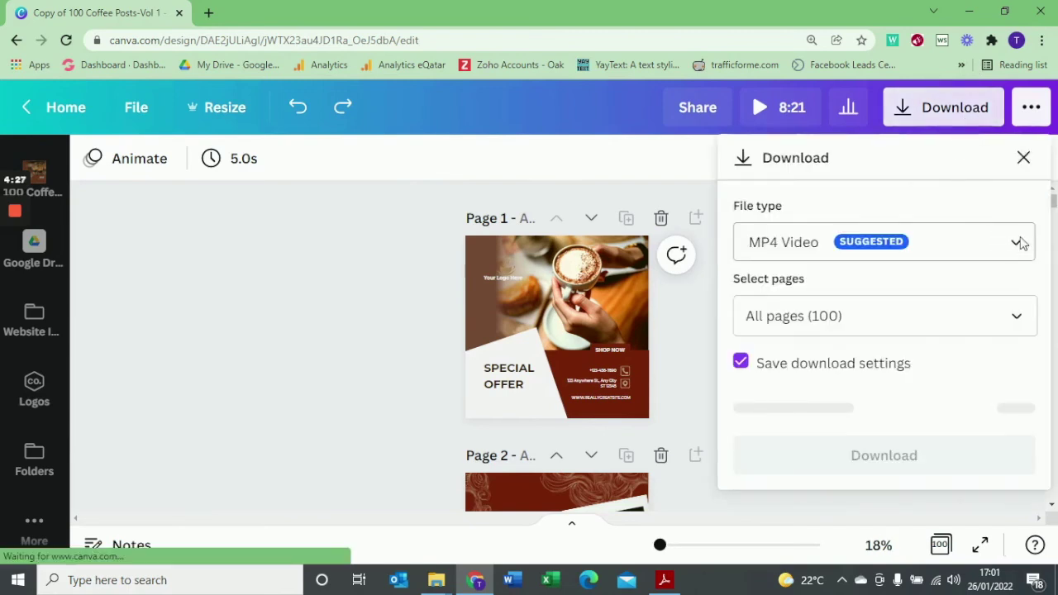
click(1021, 242)
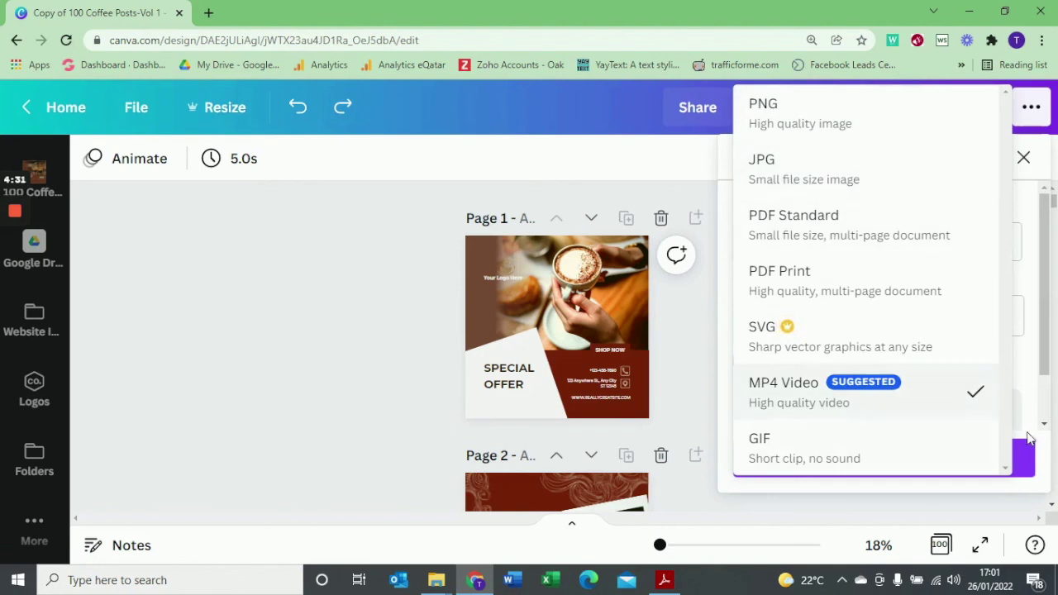
click(807, 108)
scroll(902, 382, down, 2)
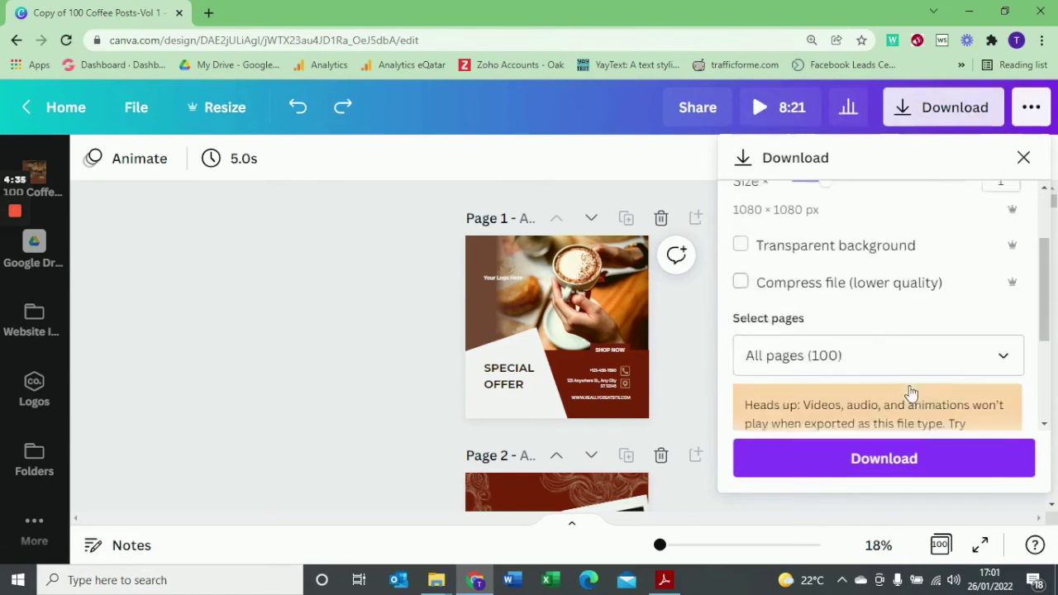
scroll(909, 394, down, 3)
scroll(951, 295, up, 2)
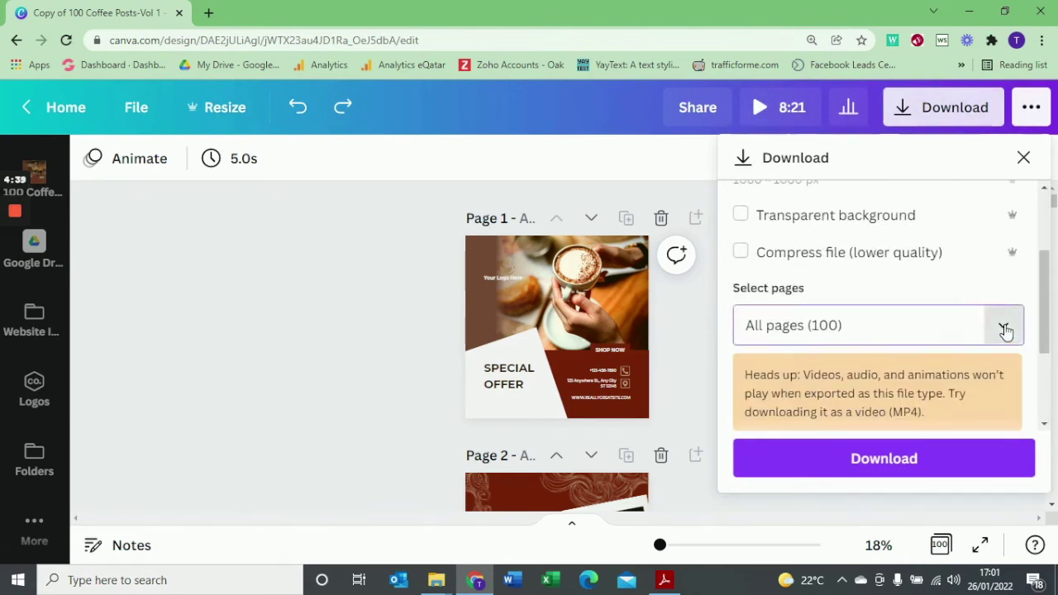
click(1004, 330)
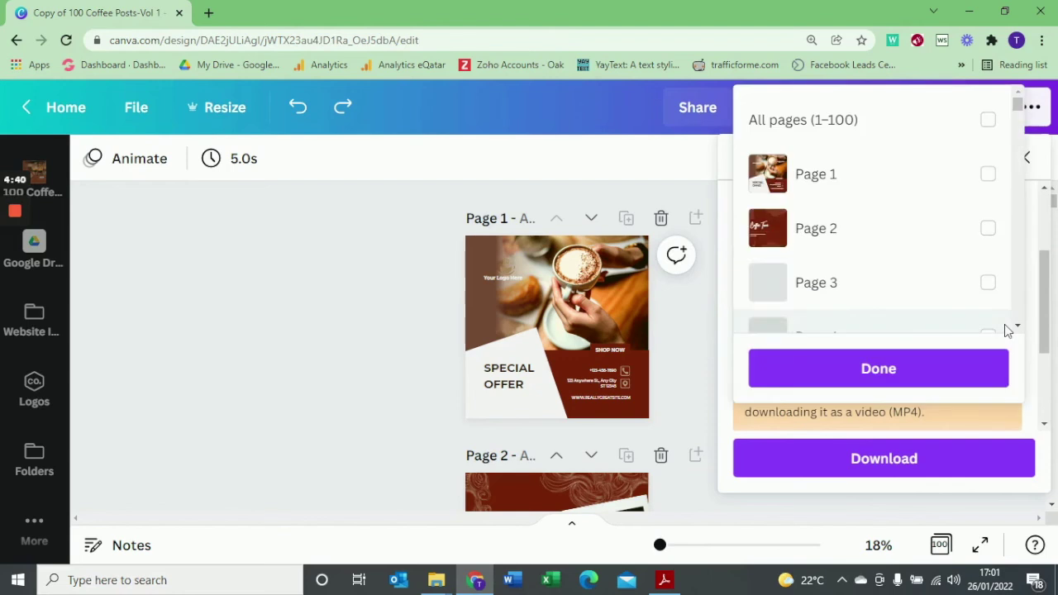
click(862, 186)
click(878, 370)
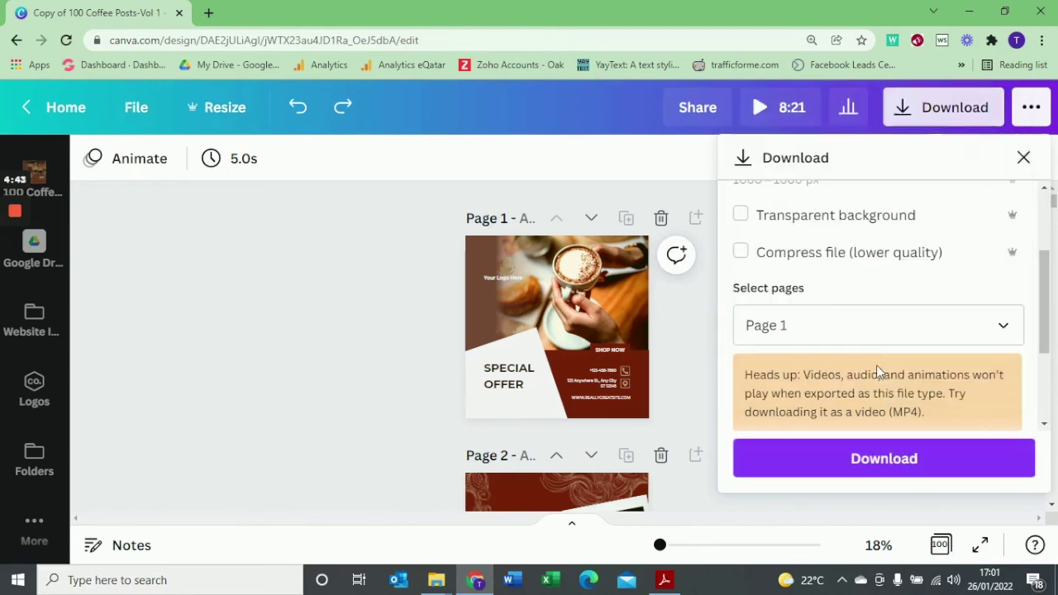
click(907, 464)
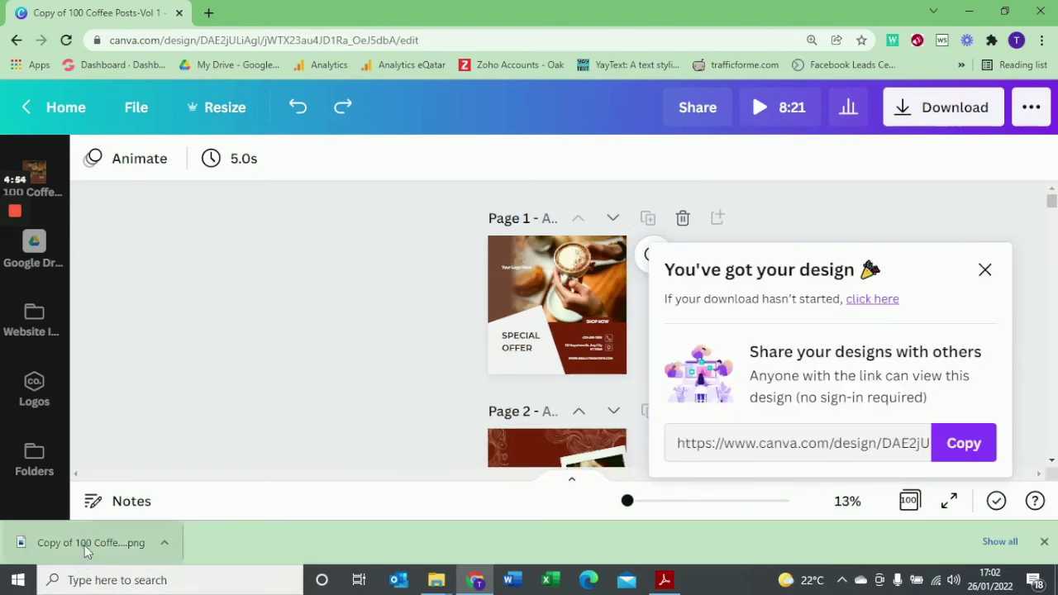
click(83, 543)
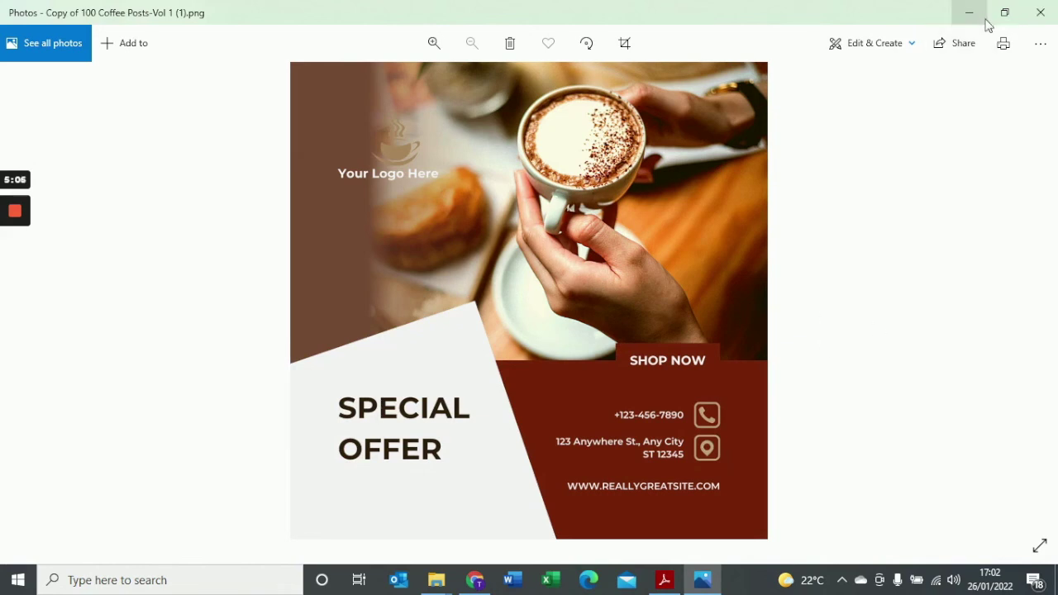
- Close the Photos viewer and download message, then scroll to the Coffee Time page 2
click(1041, 12)
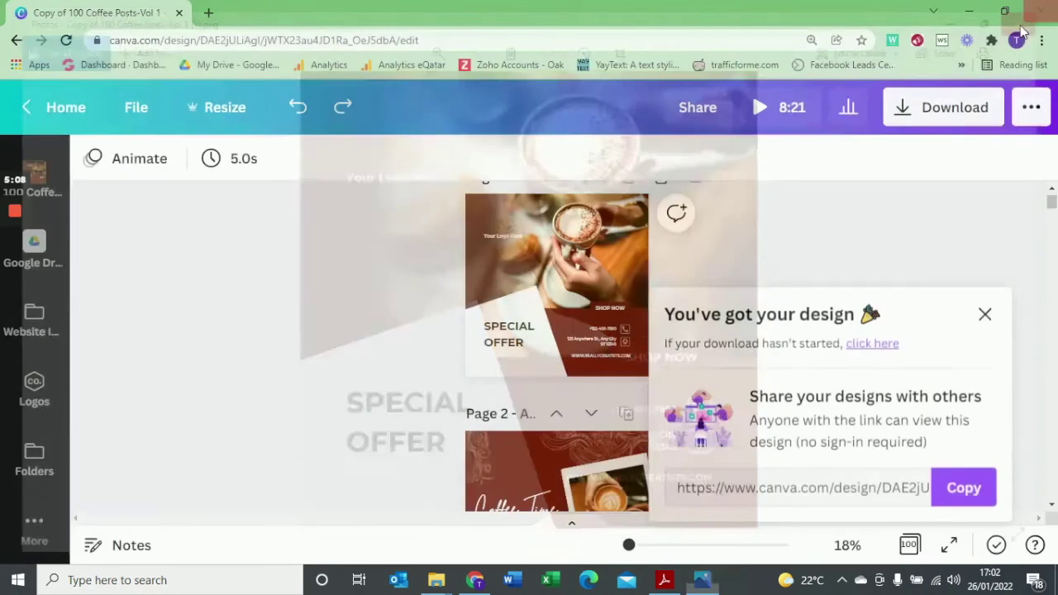
click(805, 245)
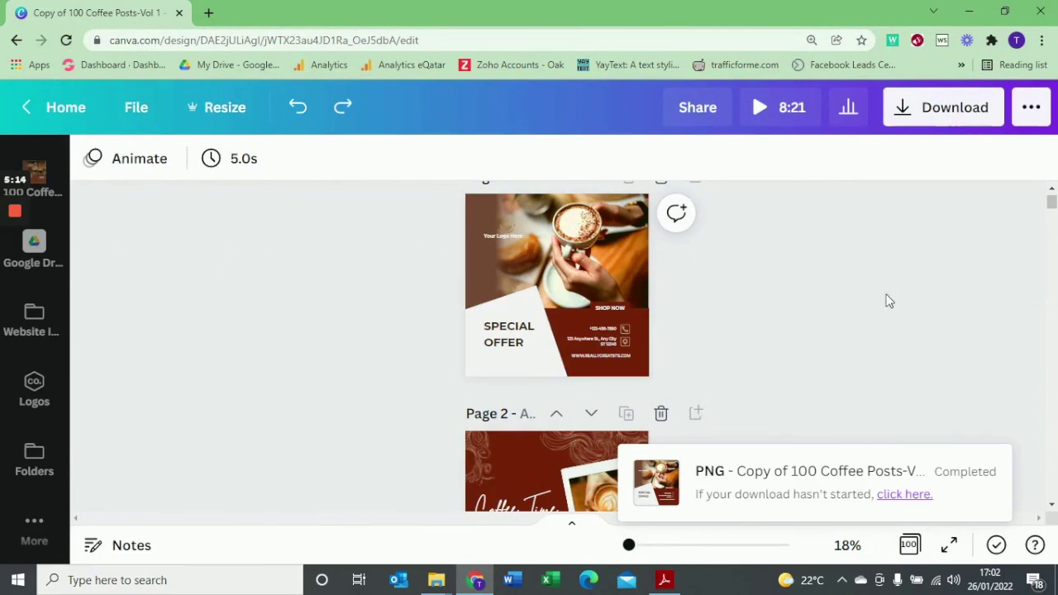
scroll(808, 295, up, 1)
scroll(809, 297, down, 5)
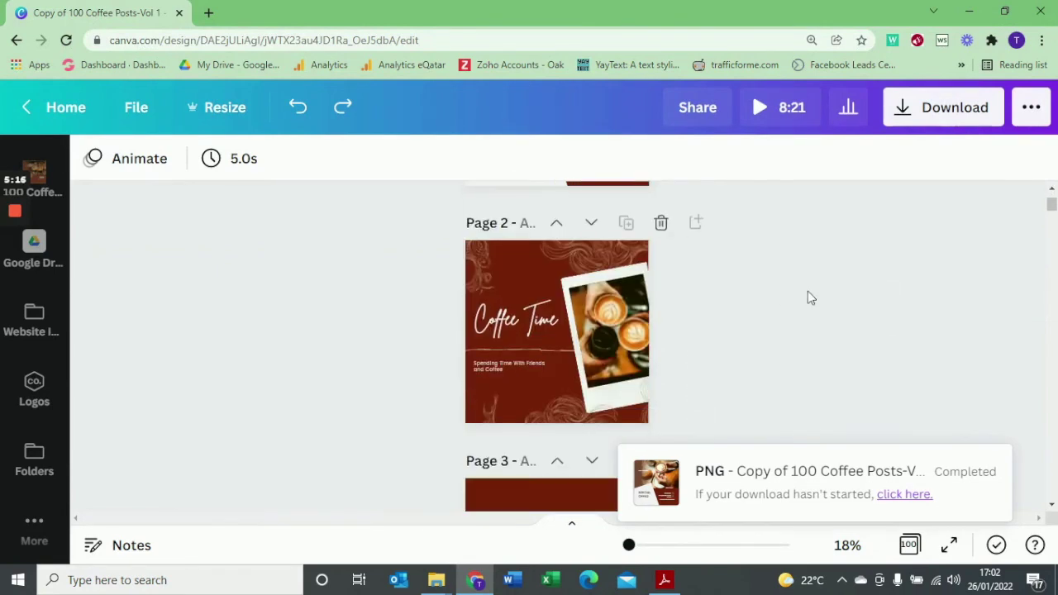